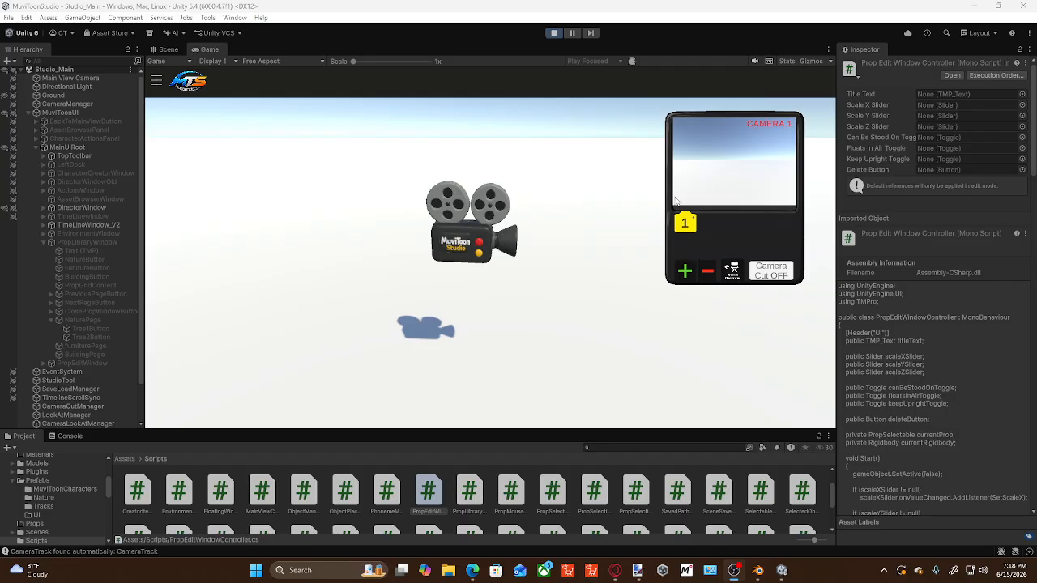
Step: Move the camera preview window lower and open the Environment settings, clear of the main menu
left_click_drag(681, 153, 680, 191)
left_click(559, 354)
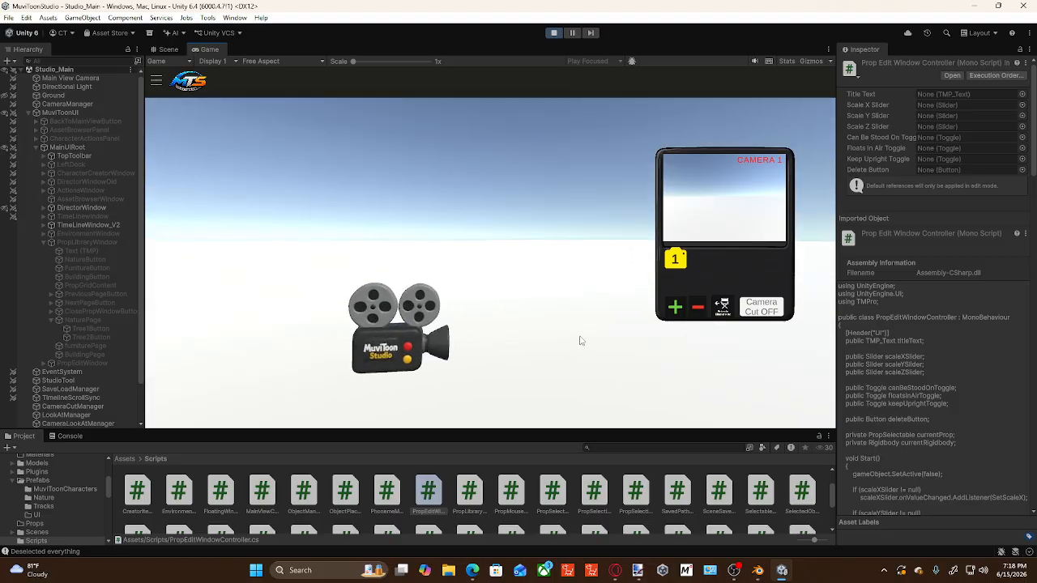
middle_click_drag(479, 334, 533, 386)
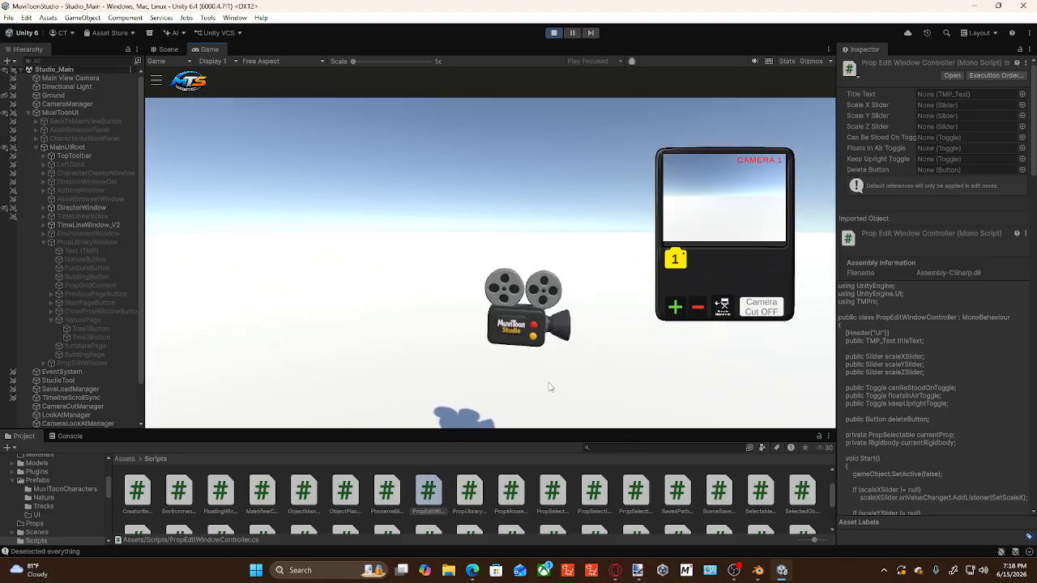
left_click(158, 84)
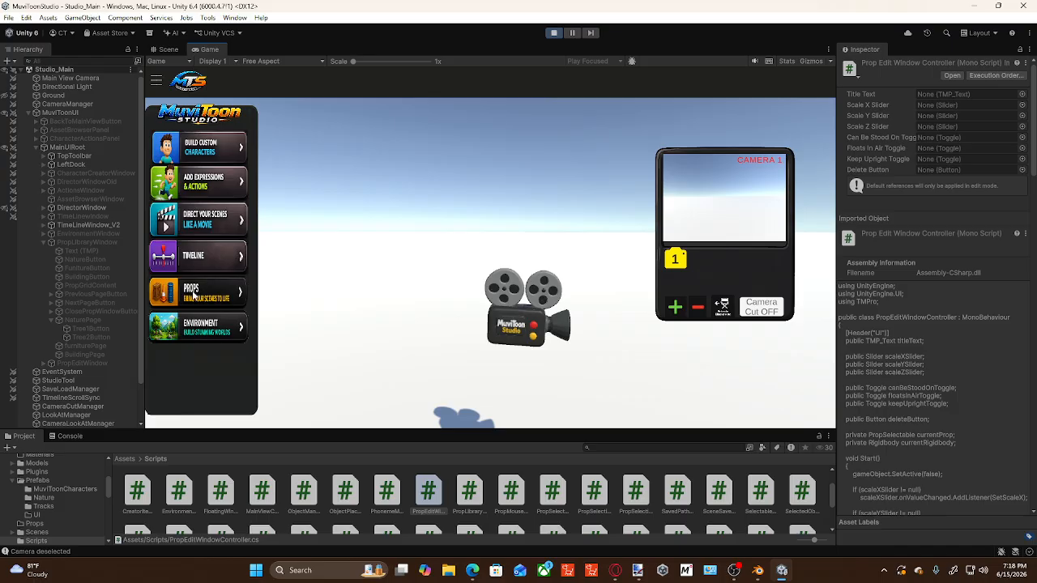
left_click(196, 337)
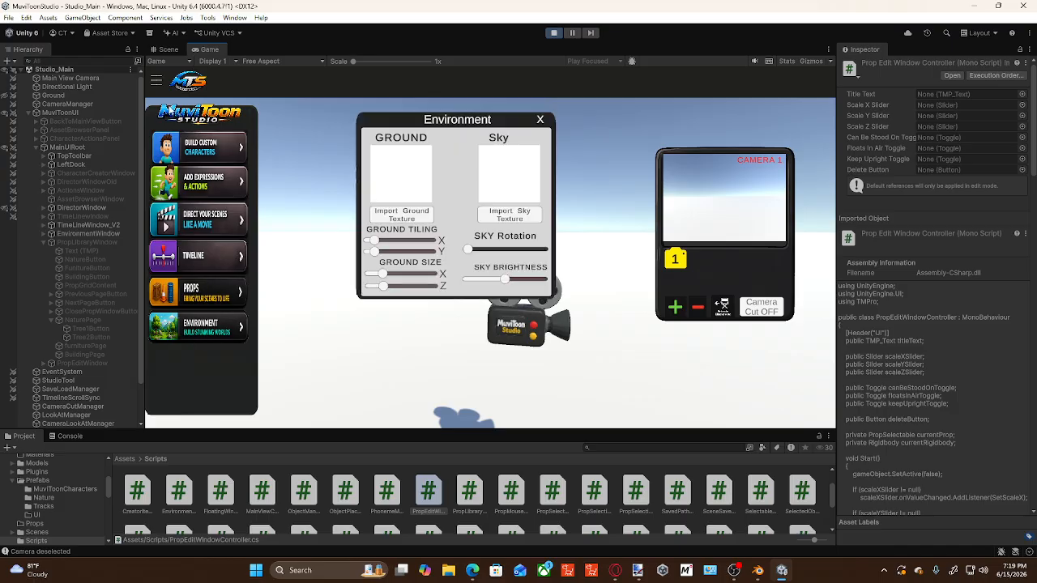
left_click(157, 82)
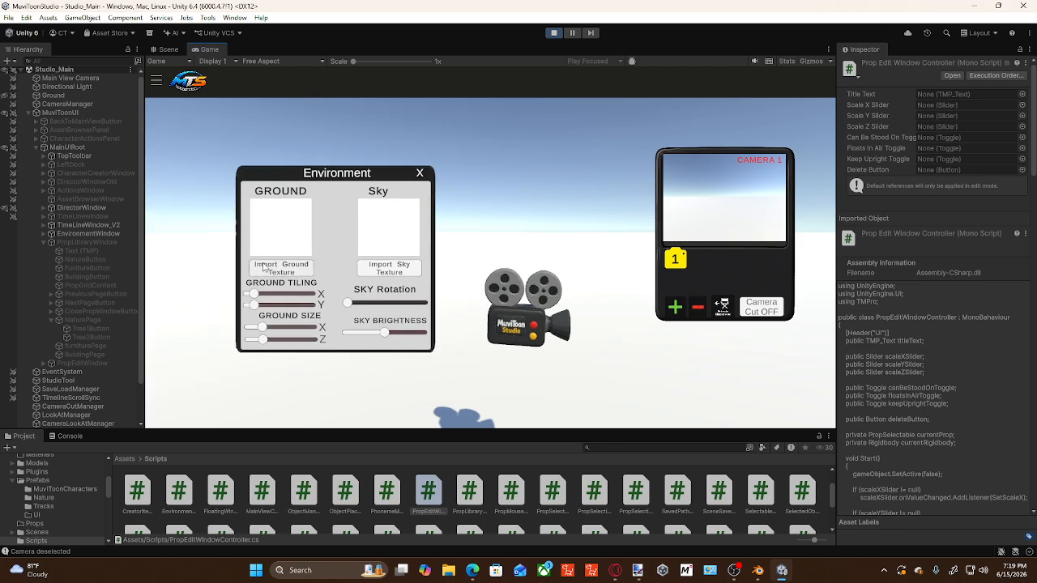
Step: Import green-abstract-shapes-pattern.png from the Desktop folder as the ground texture
left_click(278, 270)
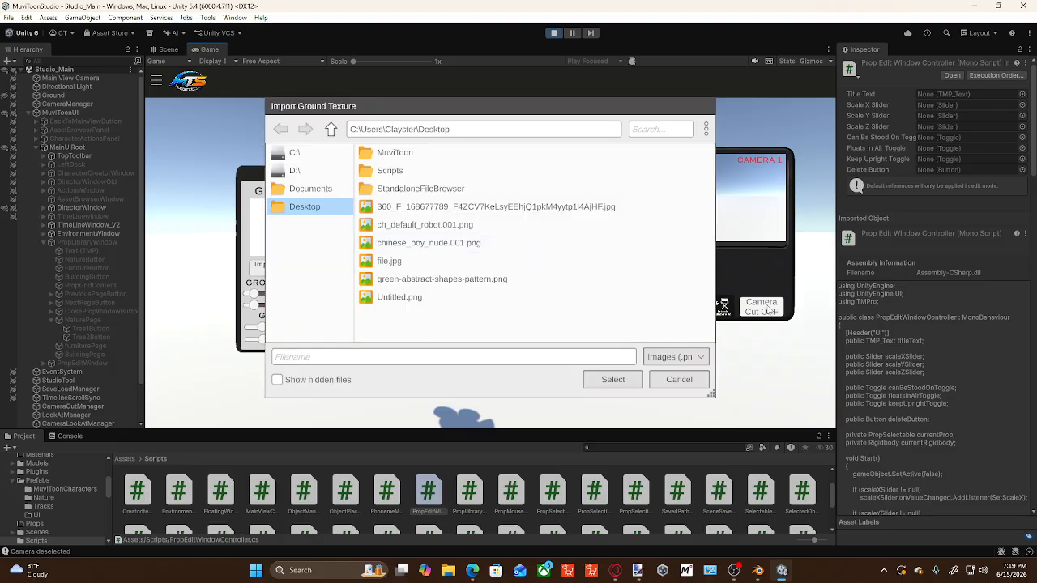
left_click_drag(422, 108, 451, 115)
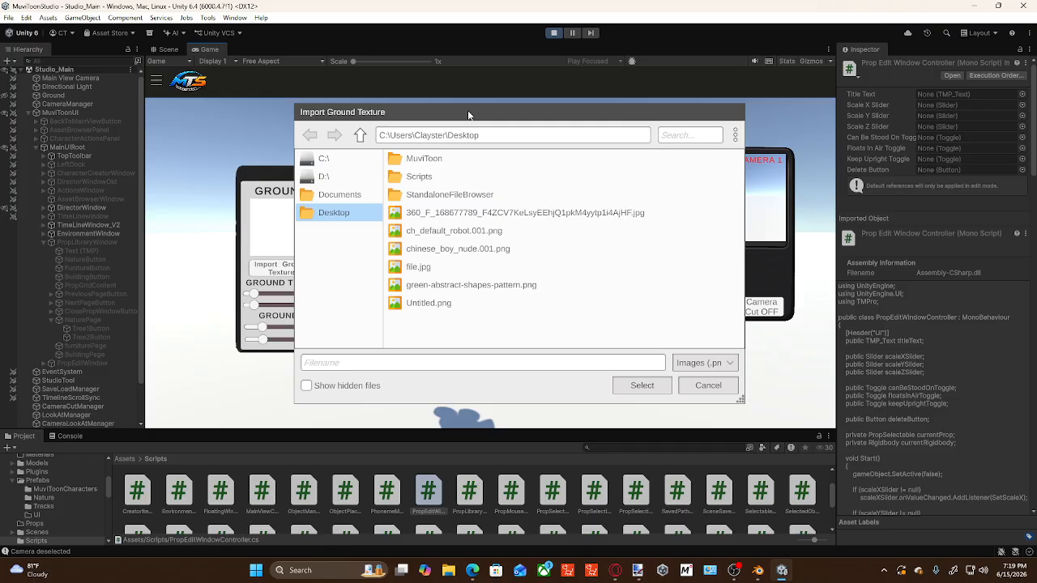
left_click_drag(469, 115, 528, 121)
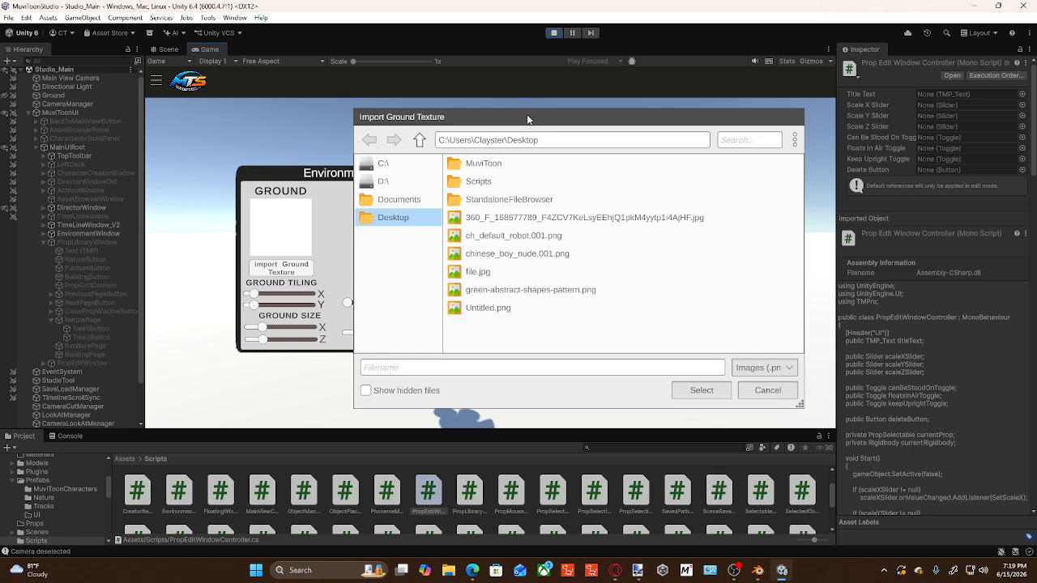
left_click_drag(527, 119, 543, 117)
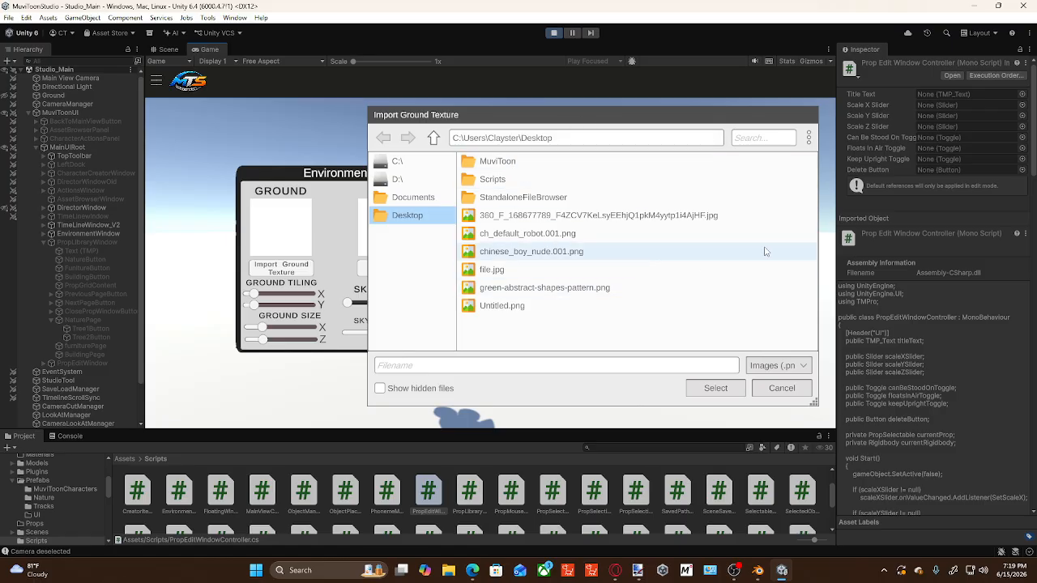
right_click(738, 259)
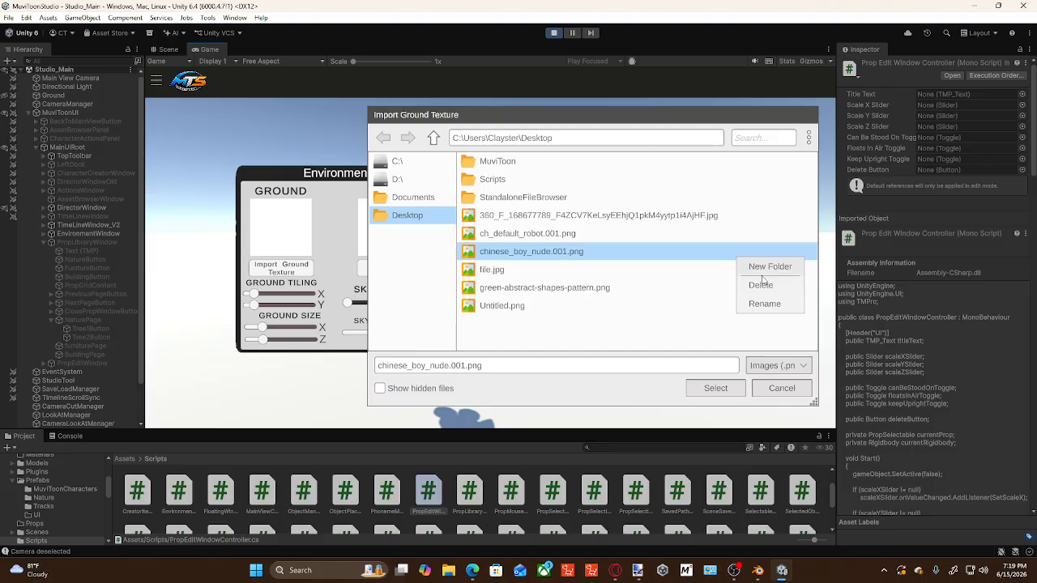
left_click(653, 297)
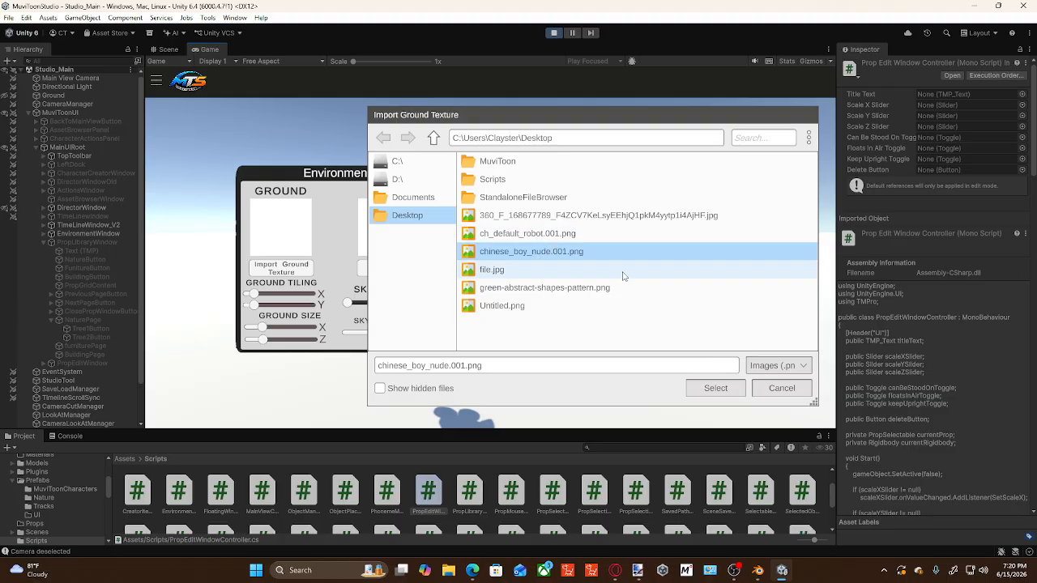
left_click(565, 291)
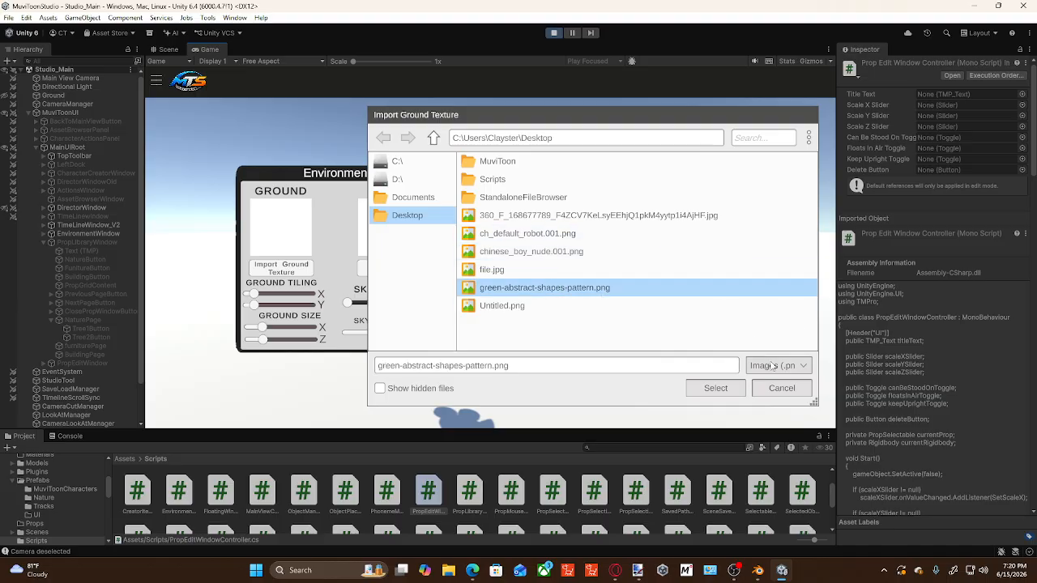
left_click(728, 390)
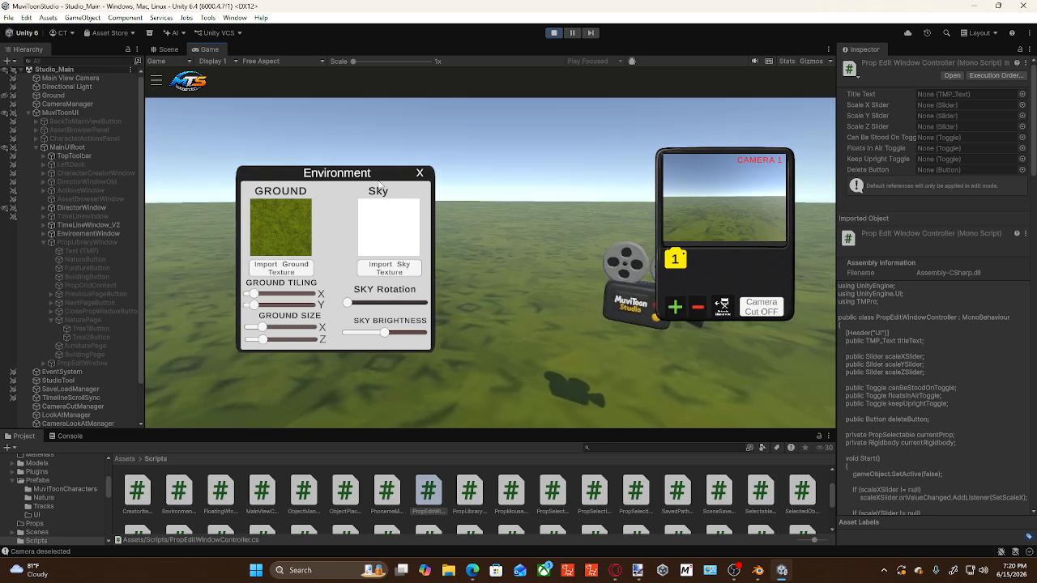
Step: Increase the ground tiling on X and Y, and slightly reduce the ground size on X and Z
left_click_drag(390, 175, 492, 117)
mouse_move(329, 227)
right_mouse_down()
mouse_move(317, 255)
mouse_move(337, 243)
right_mouse_up()
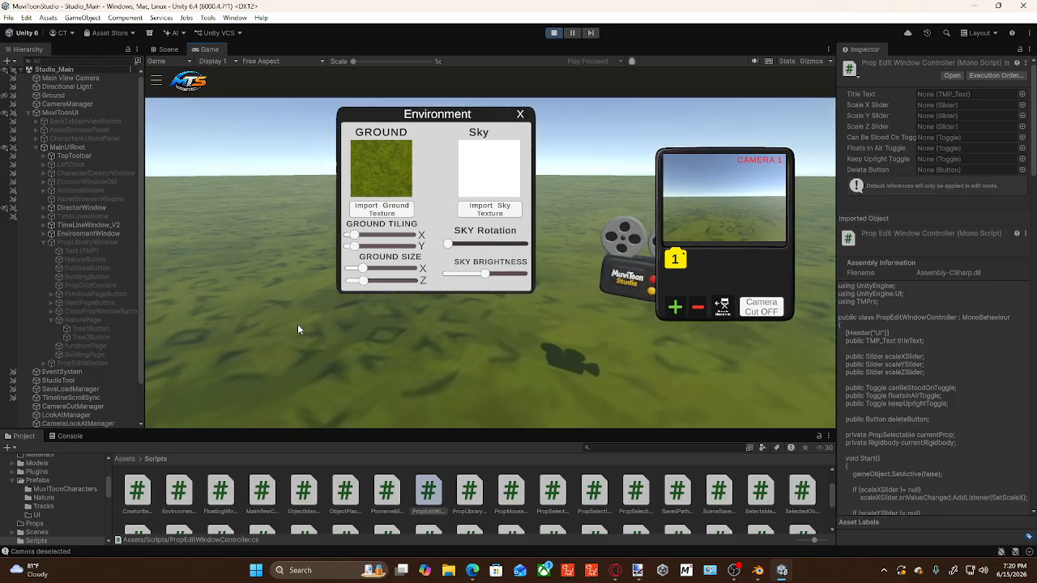
right_click_drag(298, 324, 303, 290)
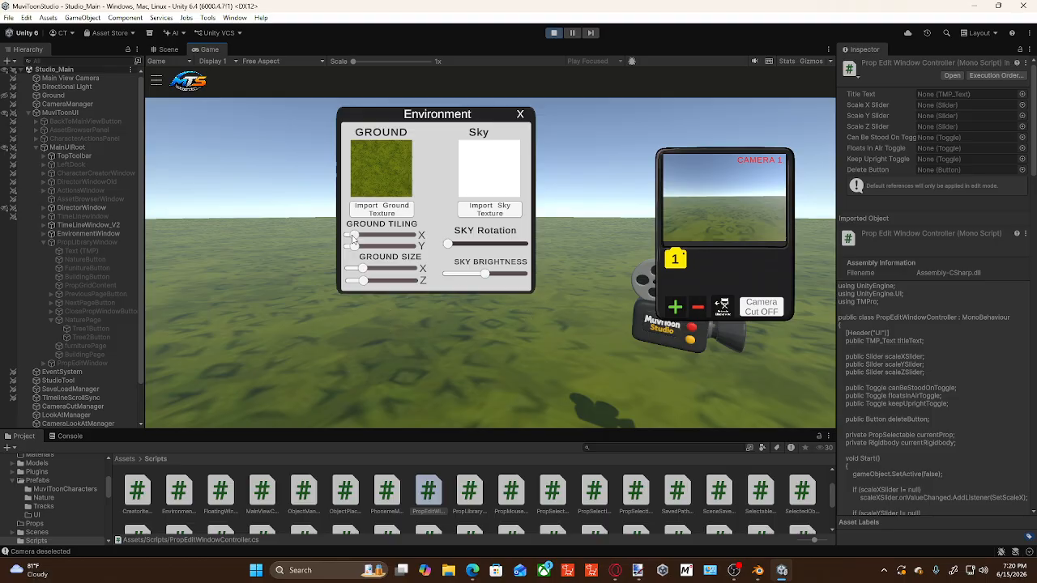
left_click_drag(352, 237, 361, 281)
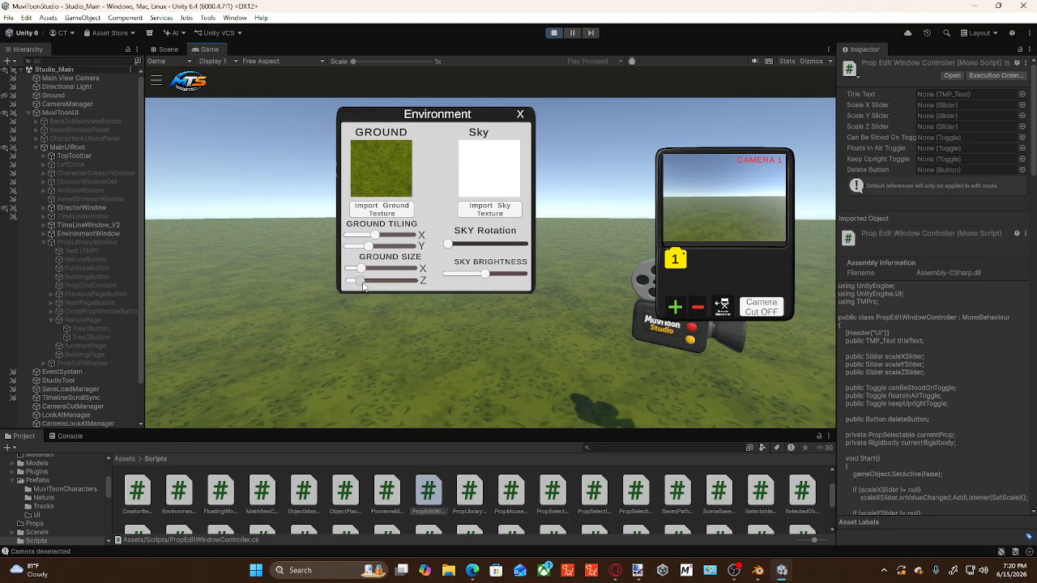
Step: Import file.jpg from the Desktop folder as the sky texture
right_click_drag(261, 322, 283, 293)
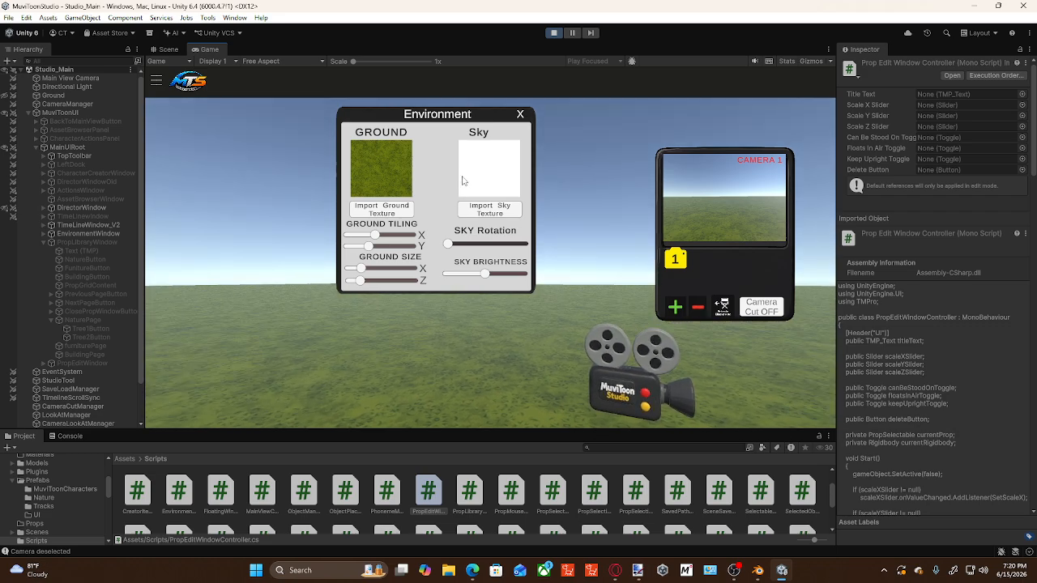
left_click(474, 213)
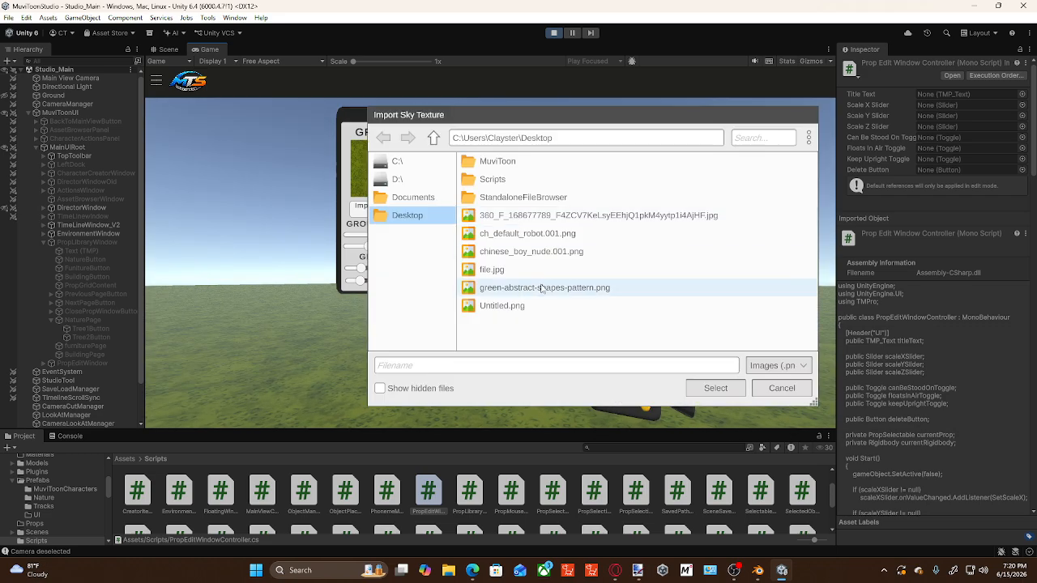
left_click(490, 270)
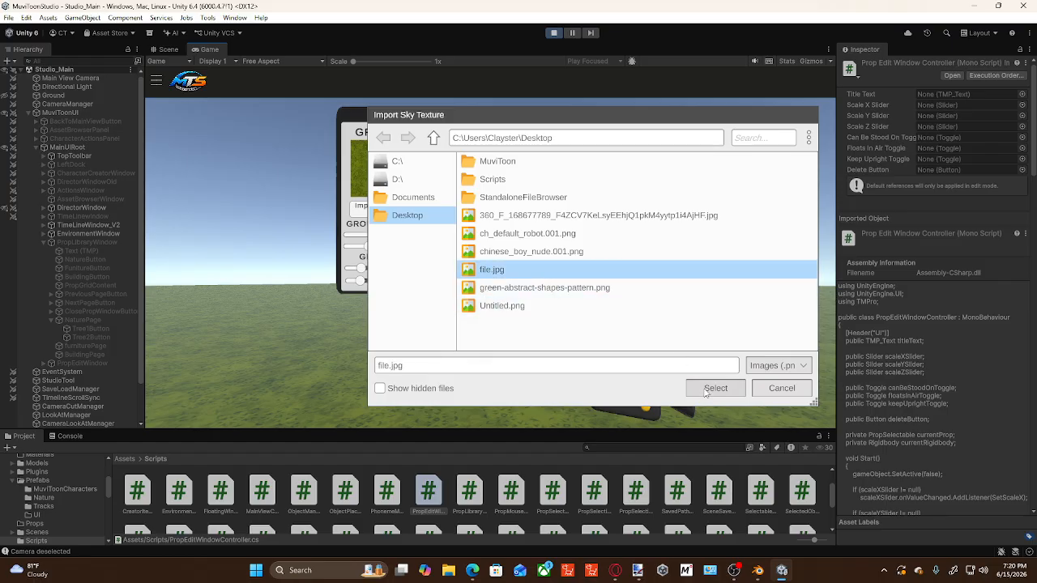
left_click(705, 392)
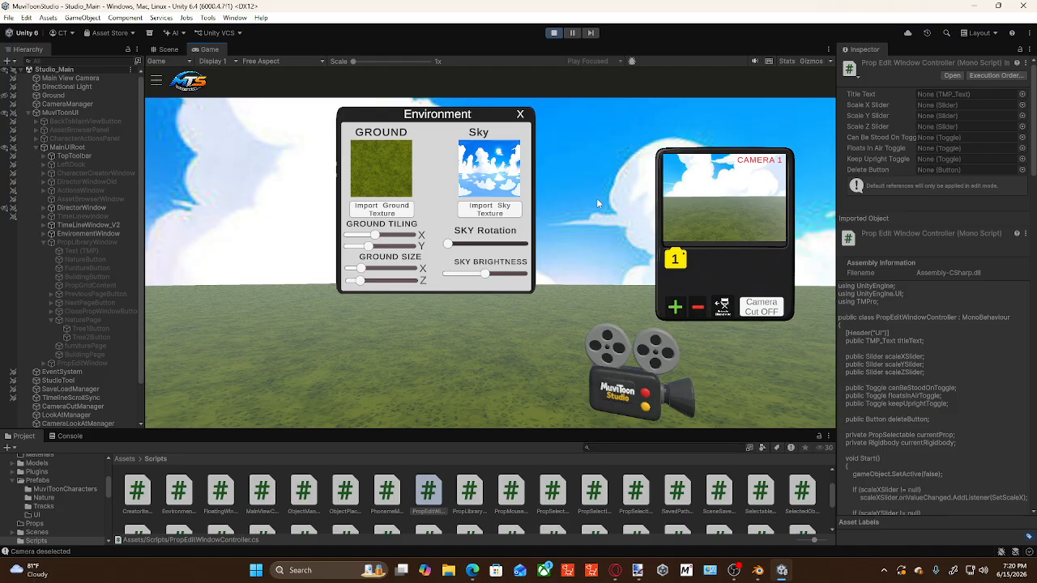
Step: Raise the sky rotation to about a third of its range and the sky brightness slightly, and close the Environment settings
left_click_drag(423, 106, 336, 128)
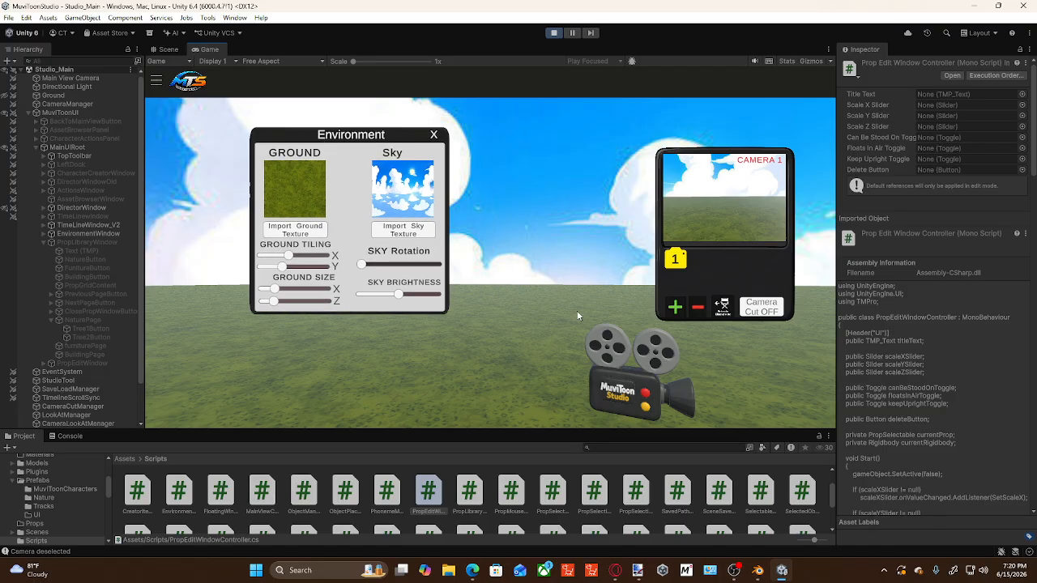
right_click_drag(519, 358, 141, 360)
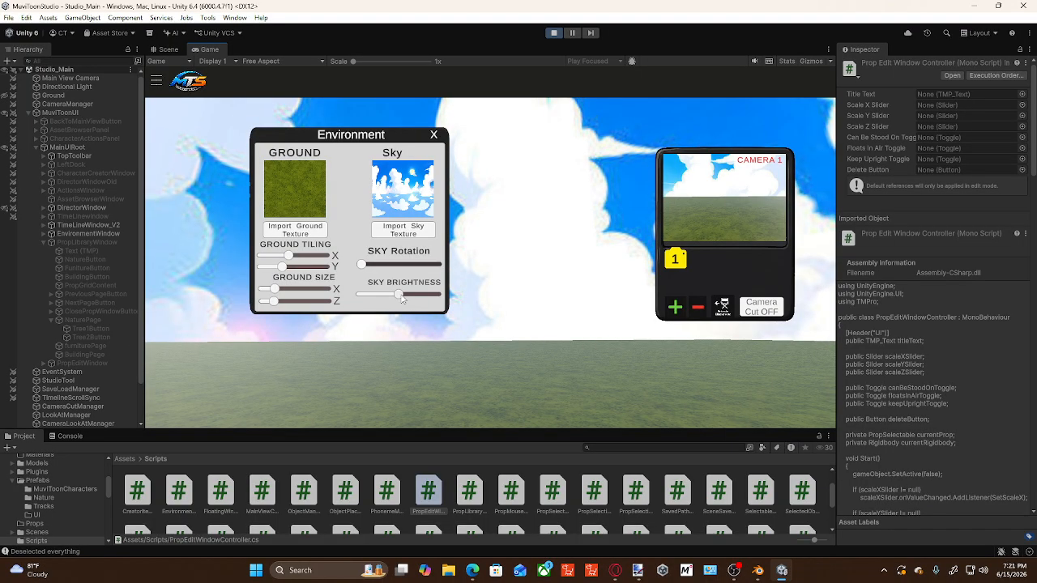
left_click_drag(362, 265, 389, 272)
right_click_drag(402, 363, 435, 360)
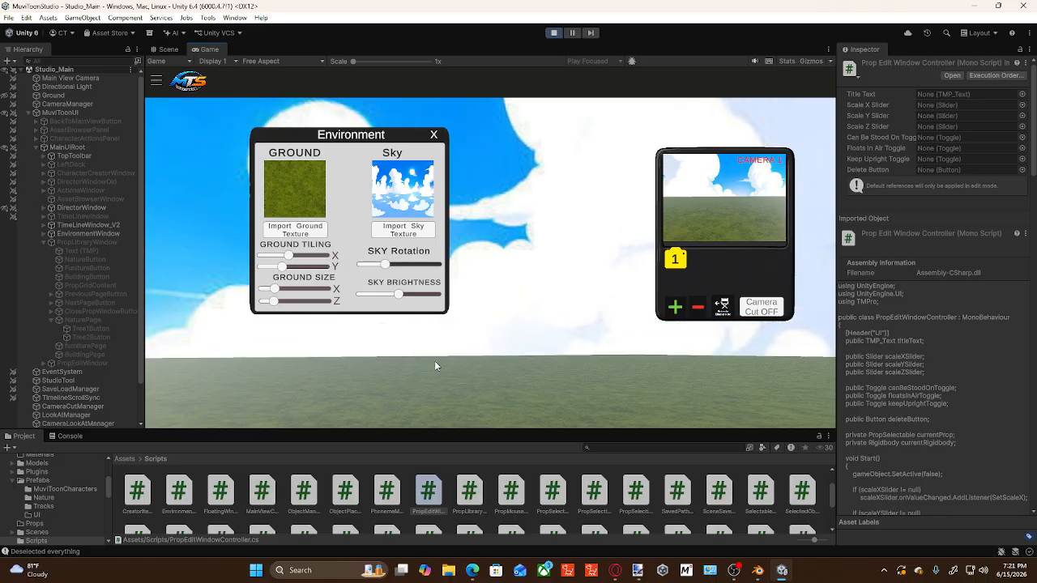
left_click_drag(398, 294, 400, 300)
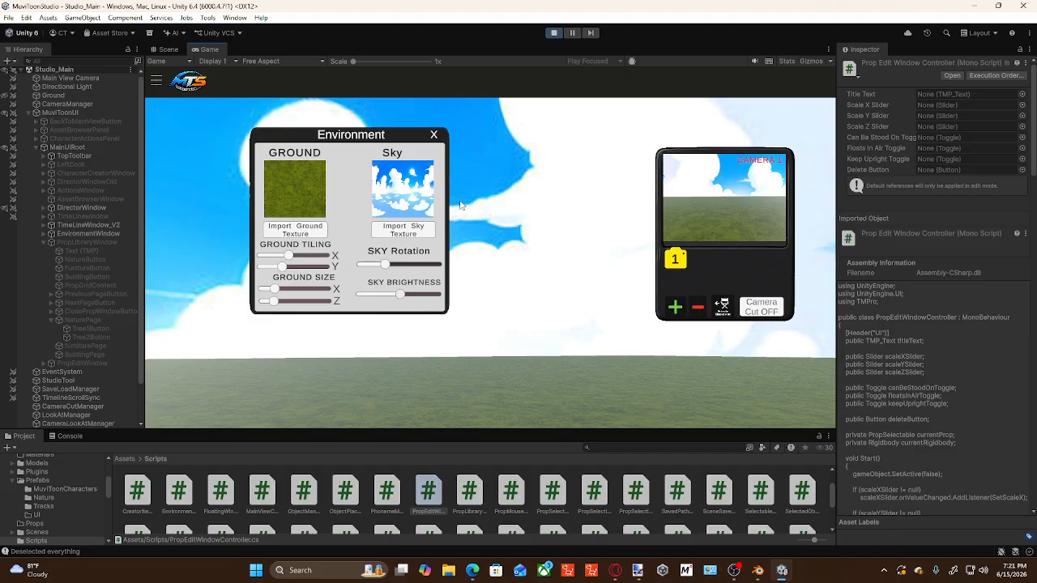
left_click(433, 136)
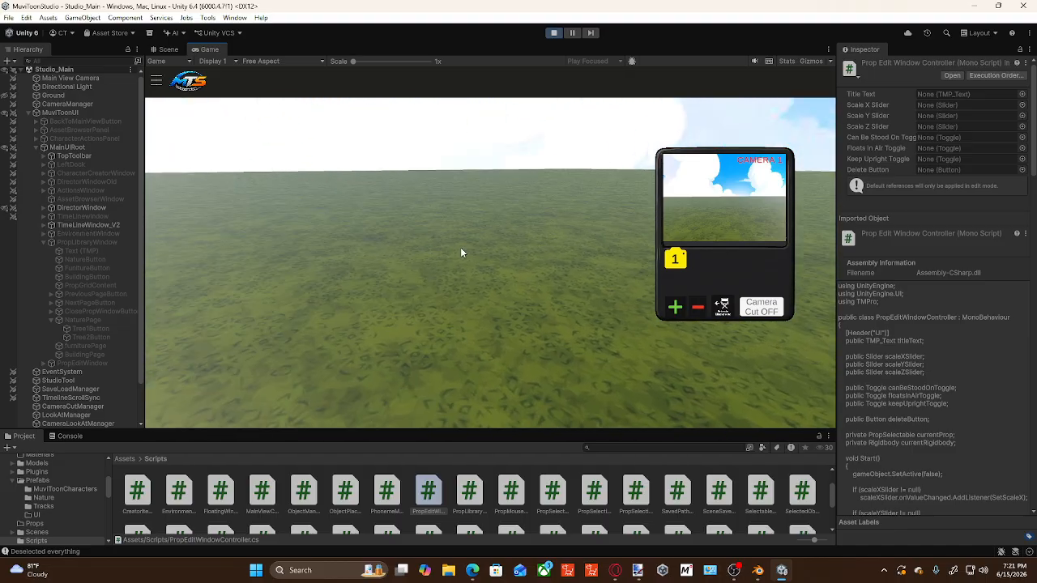
Step: Examine the textured ground and sky from several directions around the camera model in the scene
right_click_drag(431, 255, 781, 273)
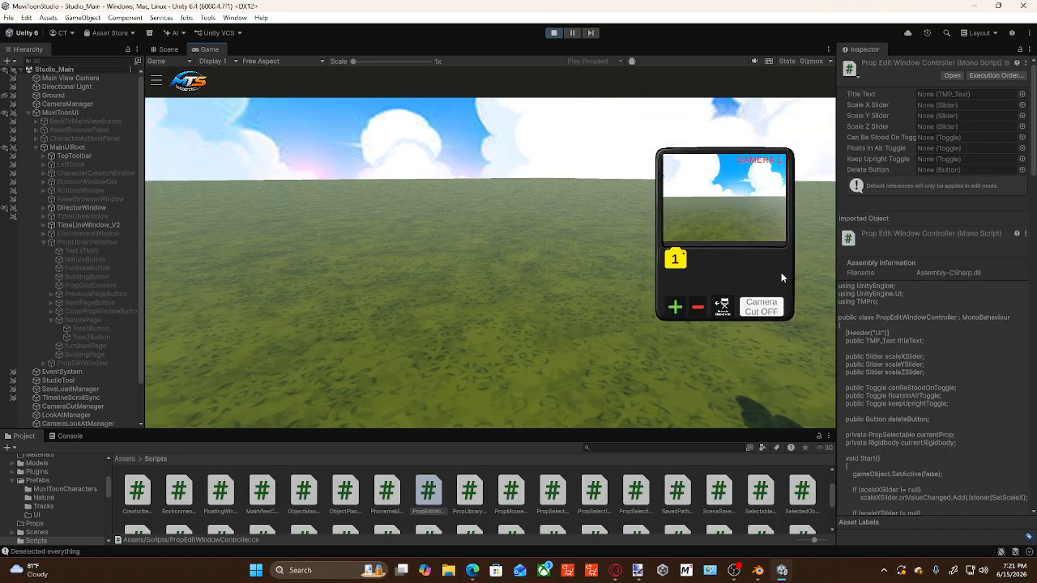
right_click_drag(433, 329, 460, 327)
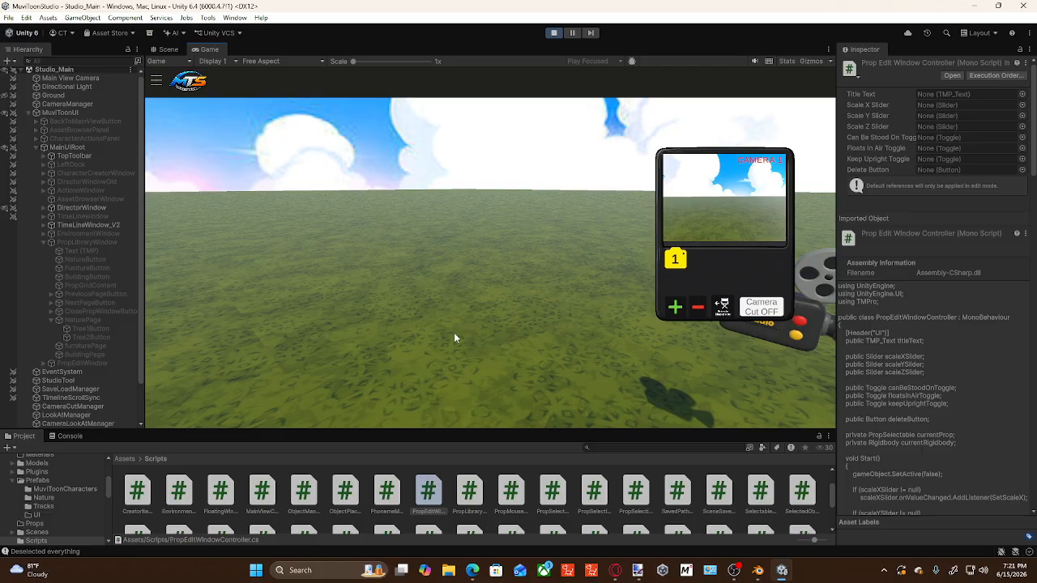
key("d")
key("d")
key("s")
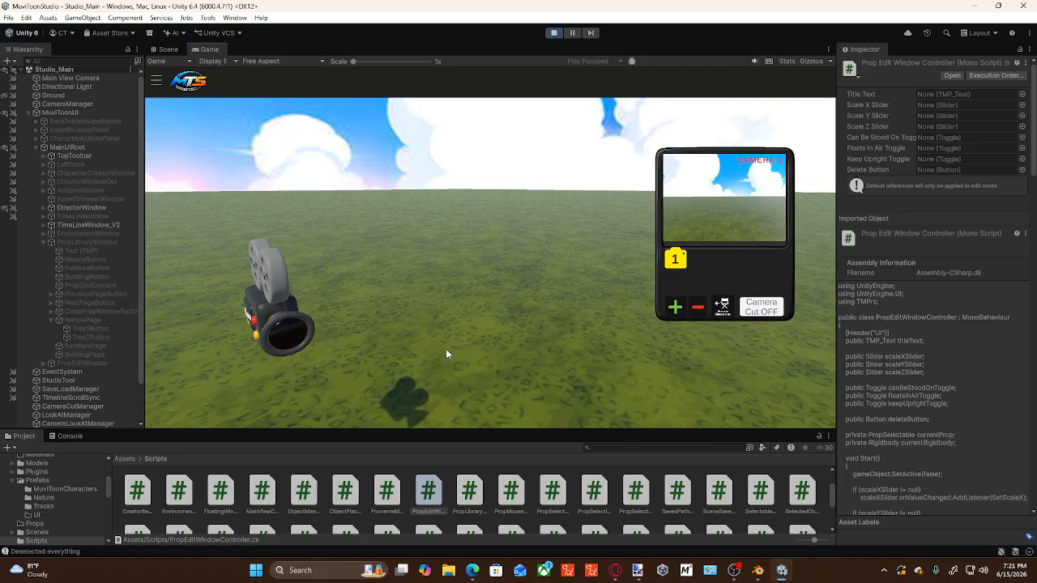
right_click_drag(444, 351, 887, 366)
key("w")
key("a")
key("s")
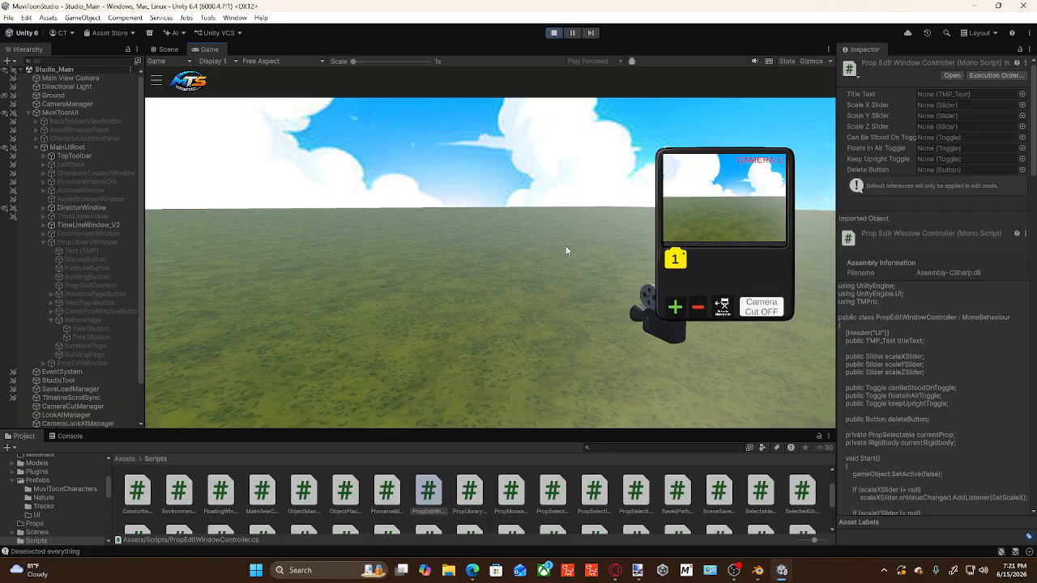
Step: Move the camera preview window off the camera model and open the prop library with the main menu closed
left_click_drag(723, 166, 768, 134)
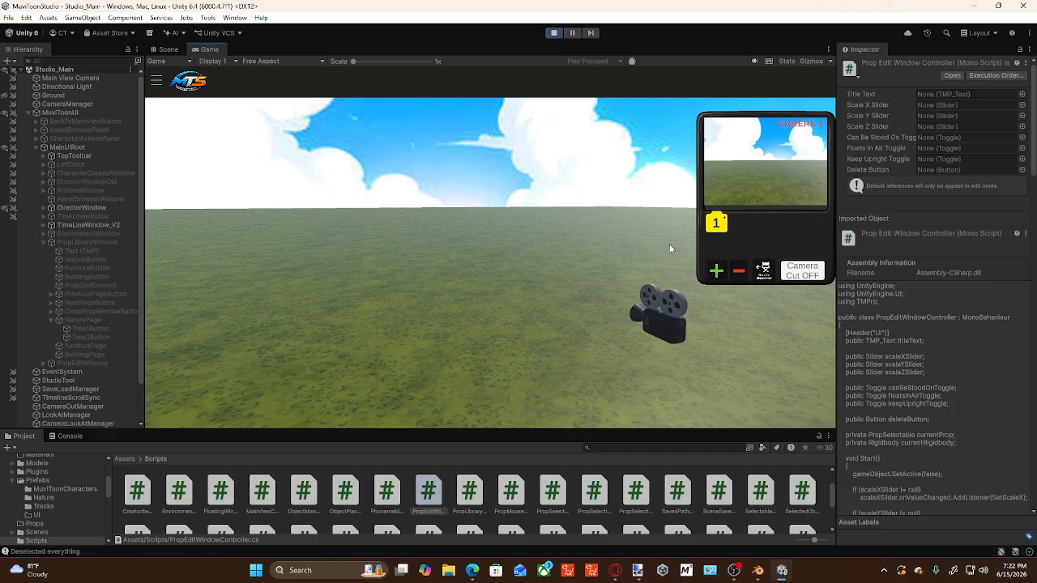
right_click_drag(596, 352, 606, 341)
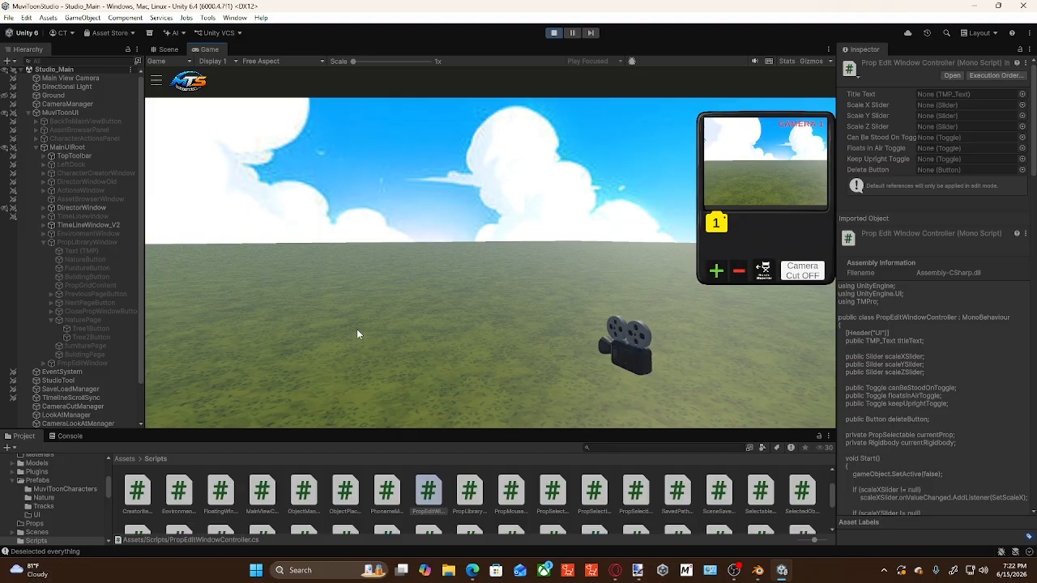
right_click_drag(377, 346, 361, 347)
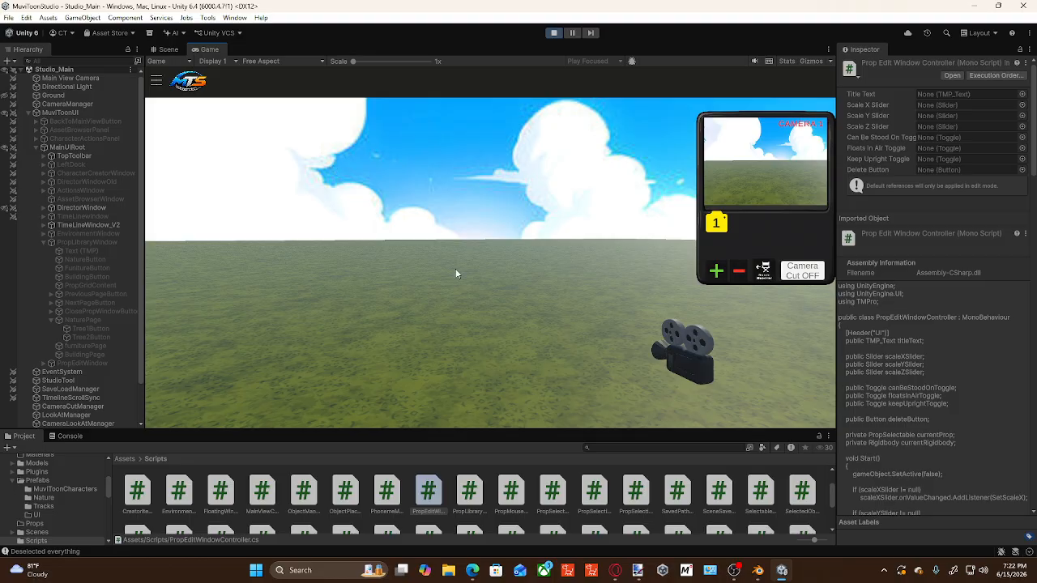
left_click(156, 85)
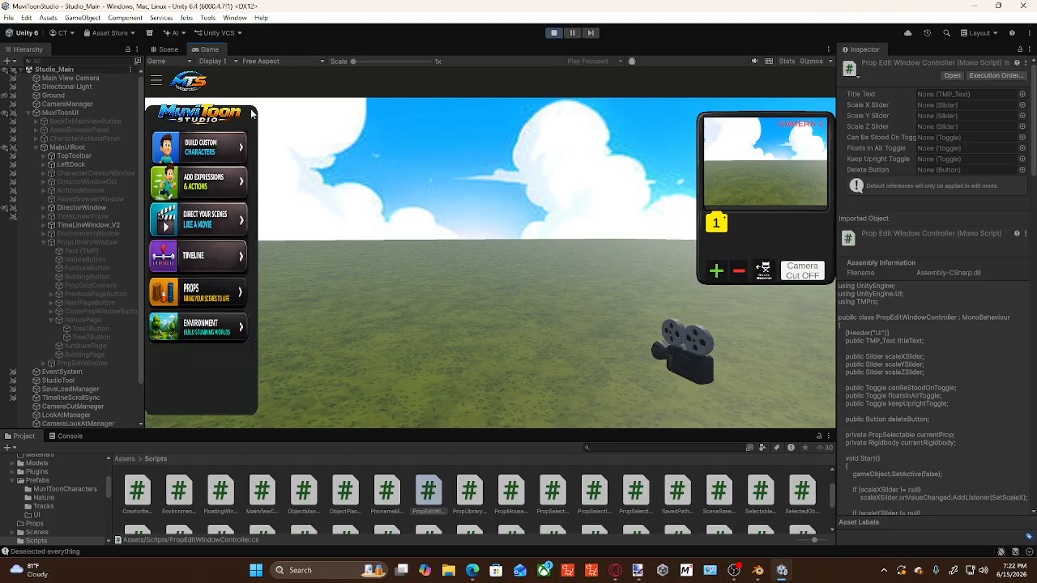
left_click(180, 294)
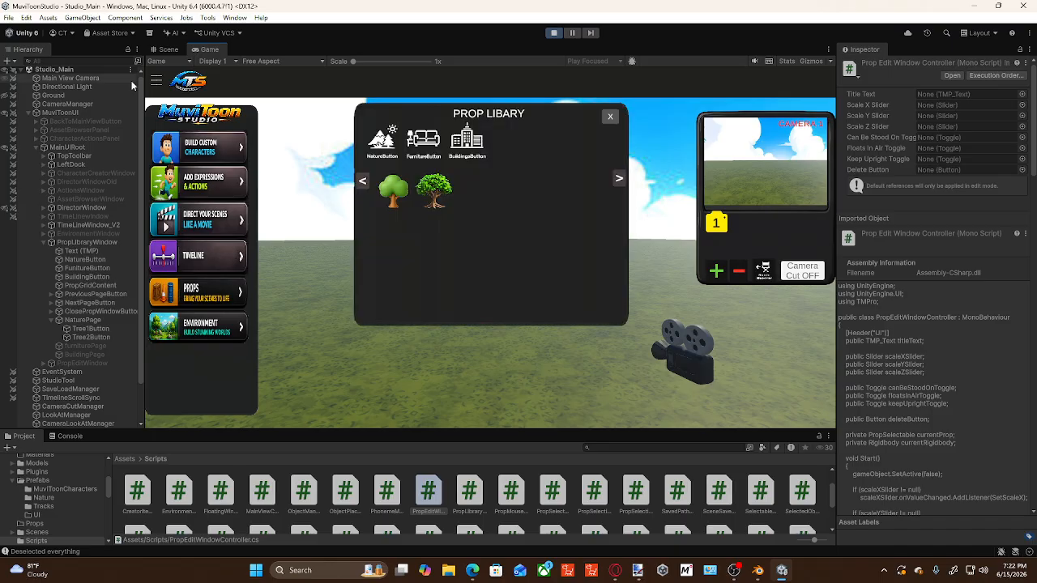
left_click(157, 81)
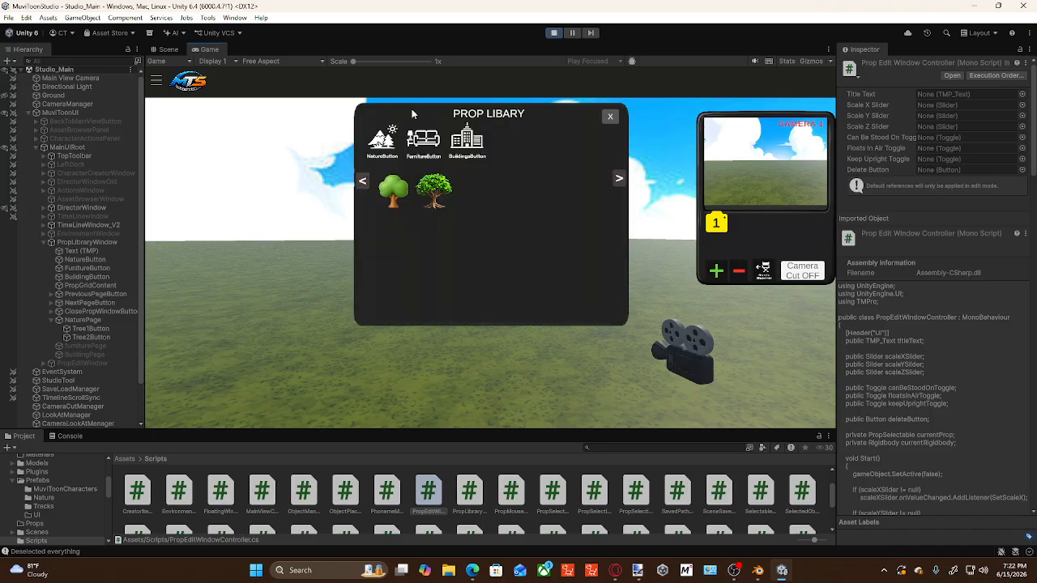
Step: Add the detailed tree from the prop library's nature set, close the library, and place the tree on the ground beside the camera model
left_click_drag(412, 114, 601, 146)
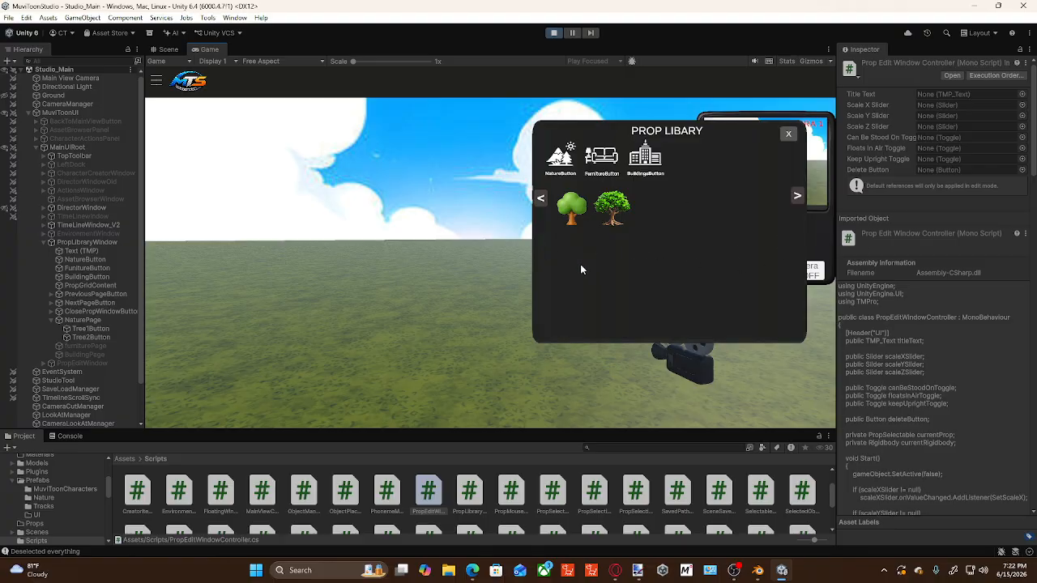
mouse_move(585, 126)
left_mouse_down()
mouse_move(619, 126)
mouse_move(592, 130)
left_mouse_up()
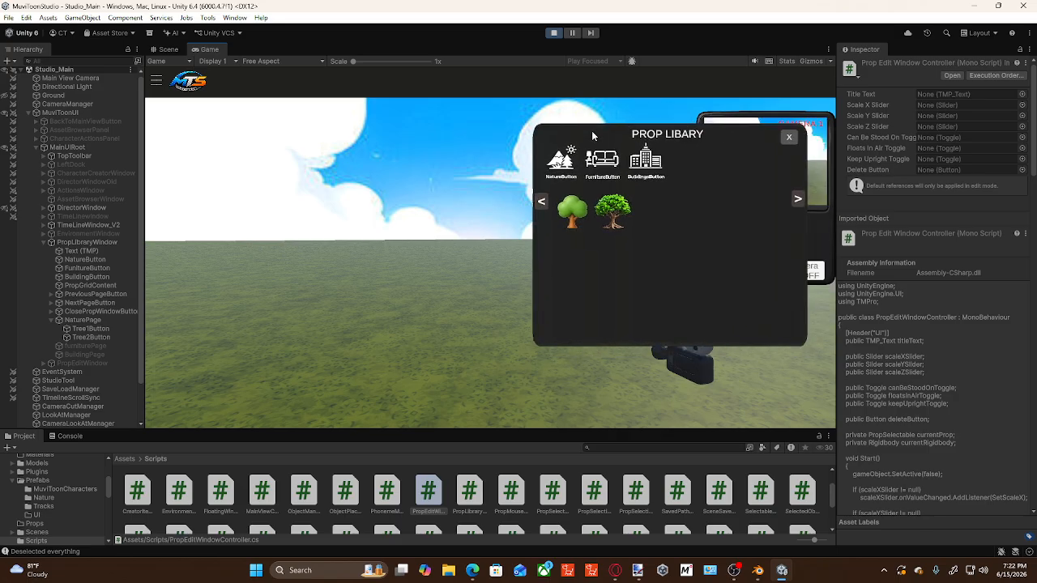
left_click(615, 212)
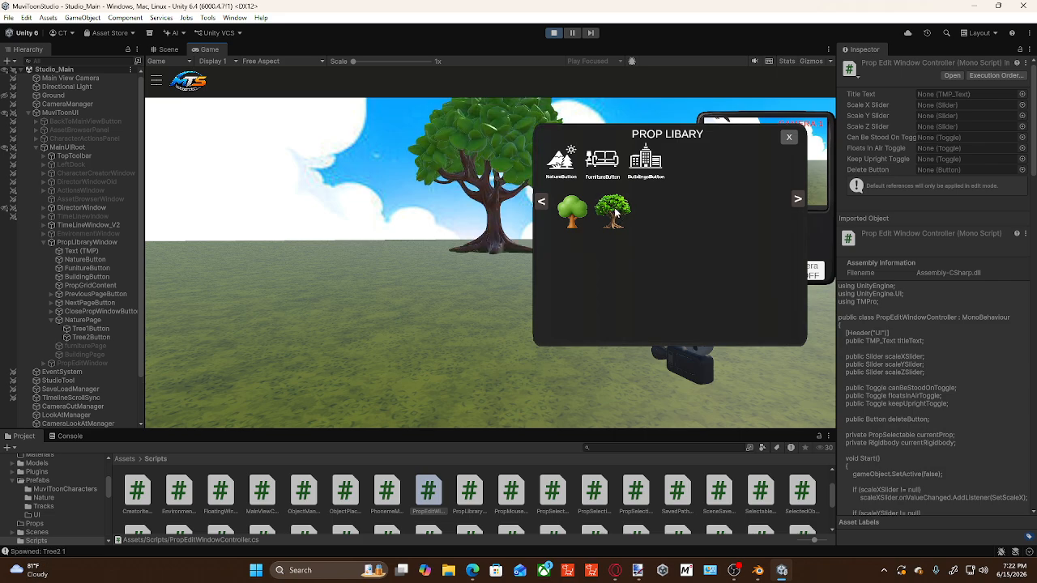
left_click(790, 138)
left_click_drag(509, 344, 433, 311)
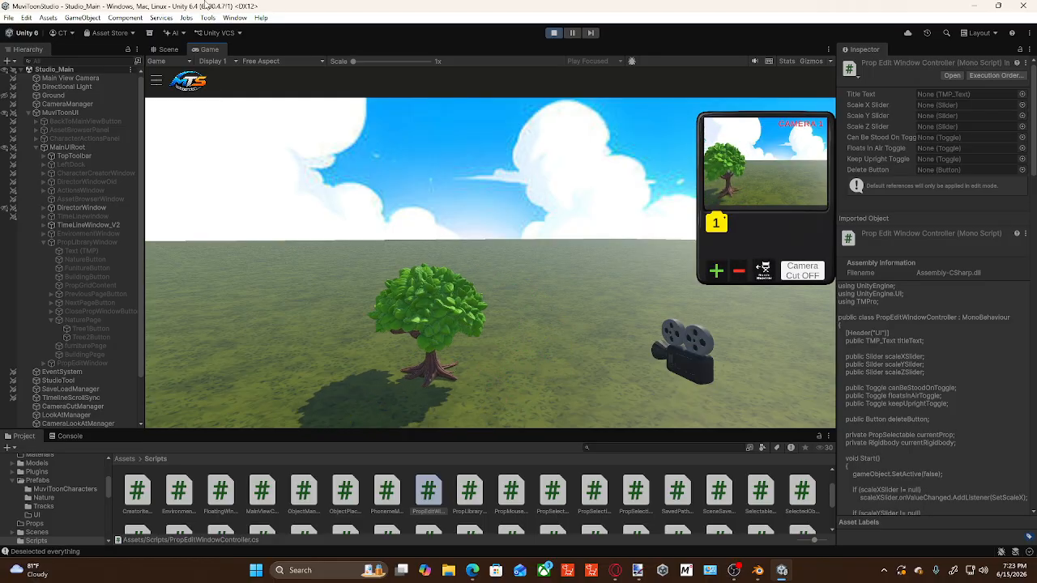
Step: Review the placed tree's standing, floating, upright and scale options, then dismiss its edit window and look at the tree more closely
left_click(430, 306)
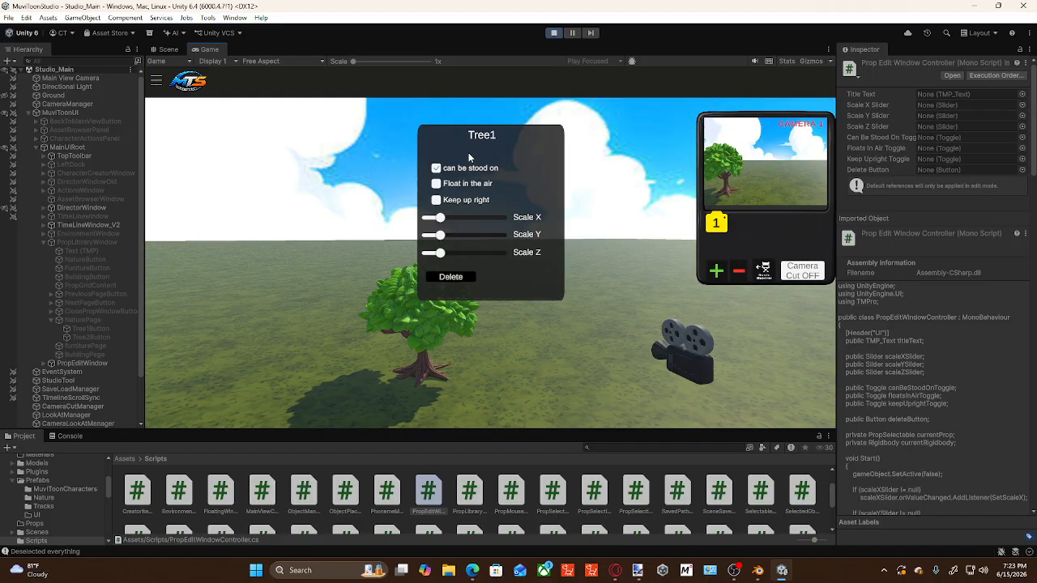
left_click_drag(508, 133, 635, 160)
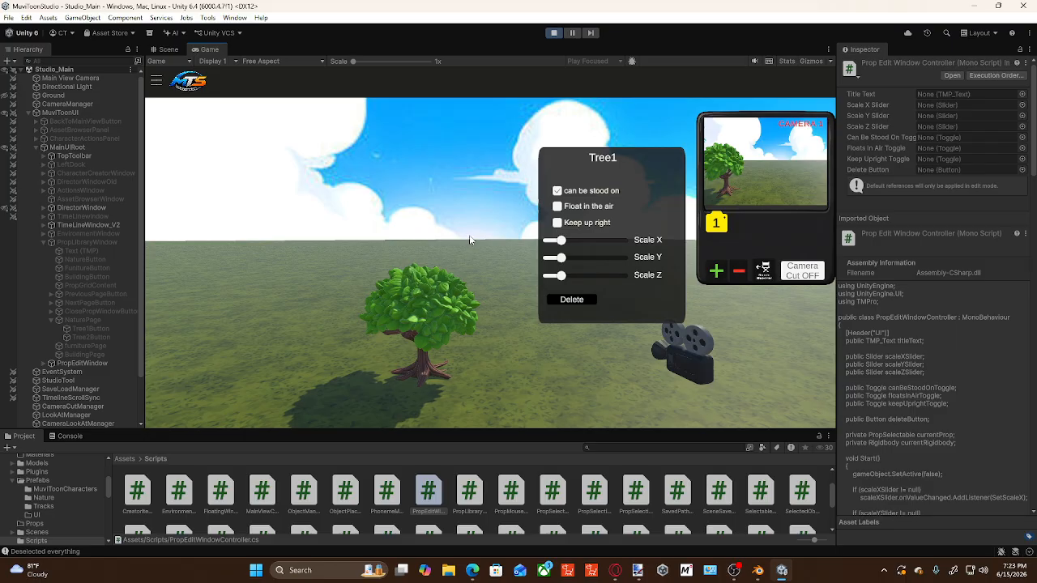
left_click(480, 261)
mouse_move(591, 325)
right_mouse_down()
mouse_move(575, 324)
mouse_move(555, 380)
mouse_move(502, 353)
mouse_move(603, 342)
mouse_move(591, 347)
mouse_move(597, 355)
mouse_move(617, 345)
mouse_move(581, 337)
right_mouse_up()
key("w")
key("d")
right_click_drag(430, 297, 404, 301)
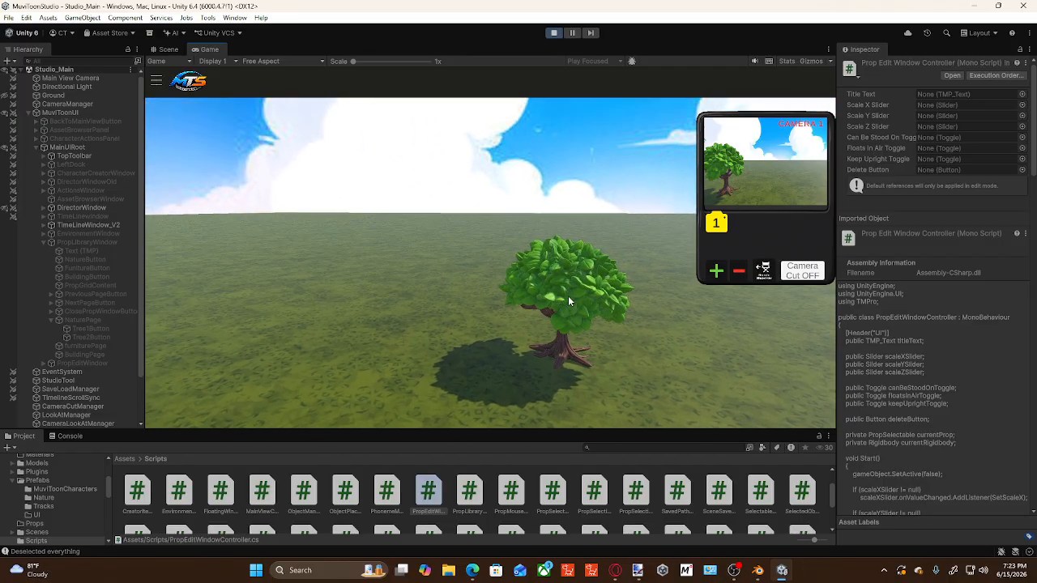
Step: Add the Grandpaw character on the grass beside the tree, then close the main menu and deselect the character
left_click(157, 79)
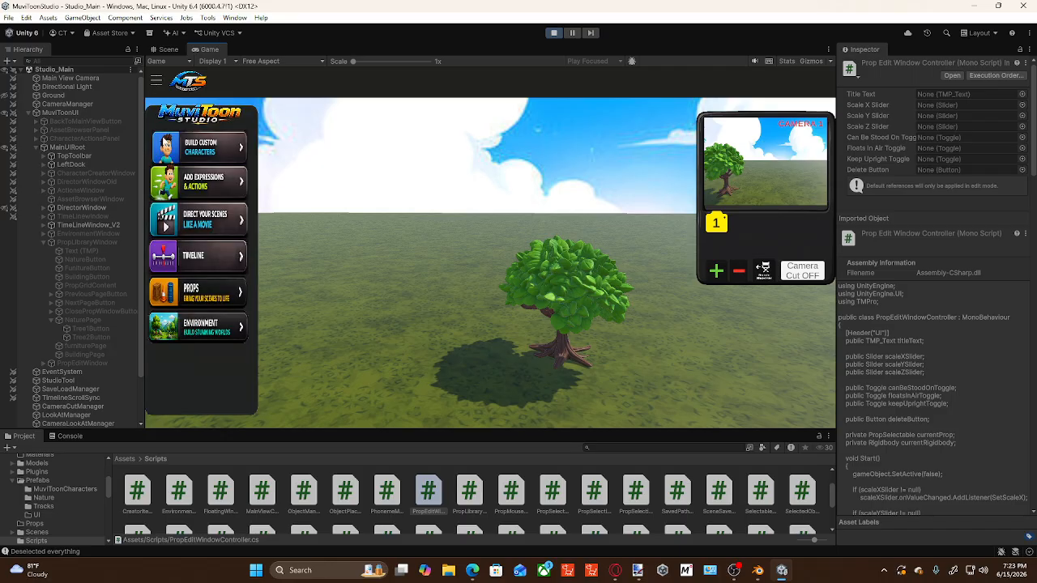
left_click(167, 149)
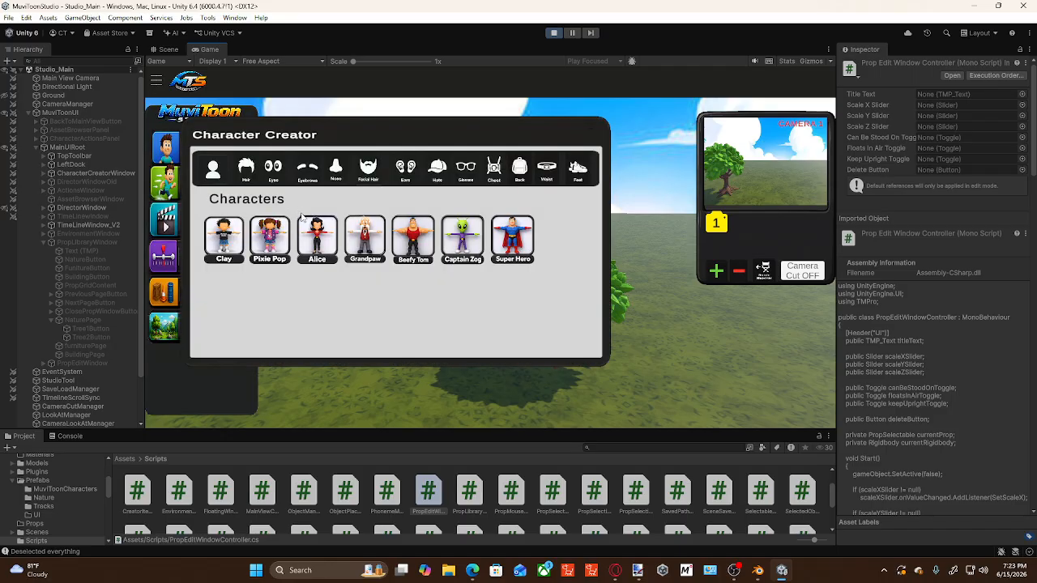
left_click(366, 236)
left_click(166, 150)
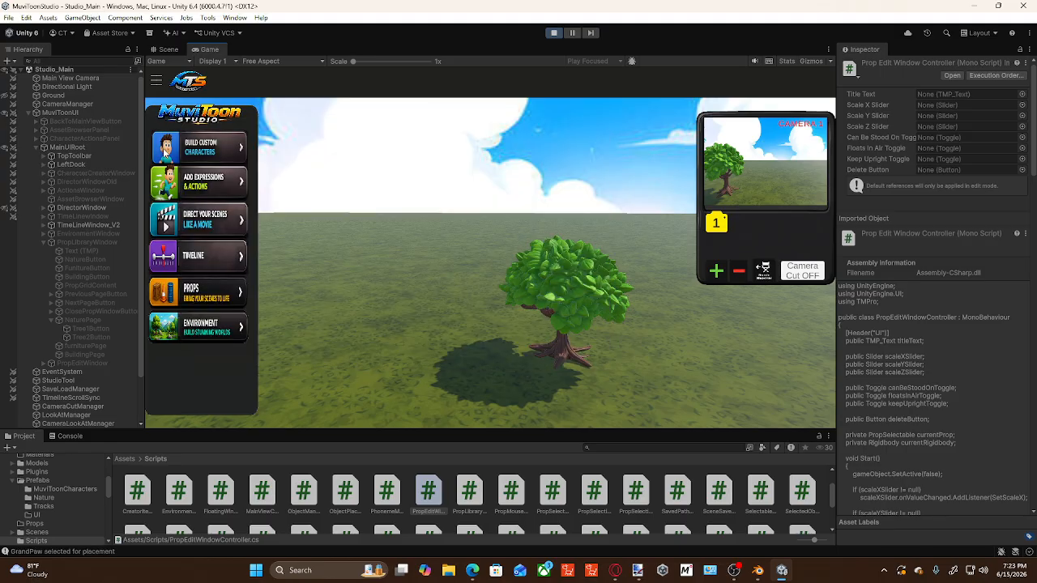
left_click(445, 347)
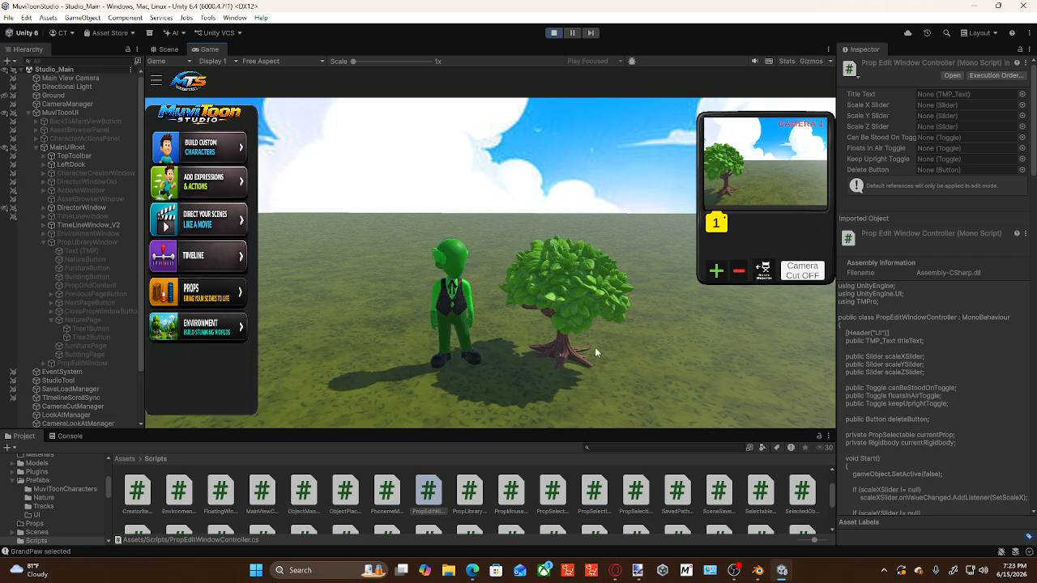
left_click(157, 82)
left_click(287, 275)
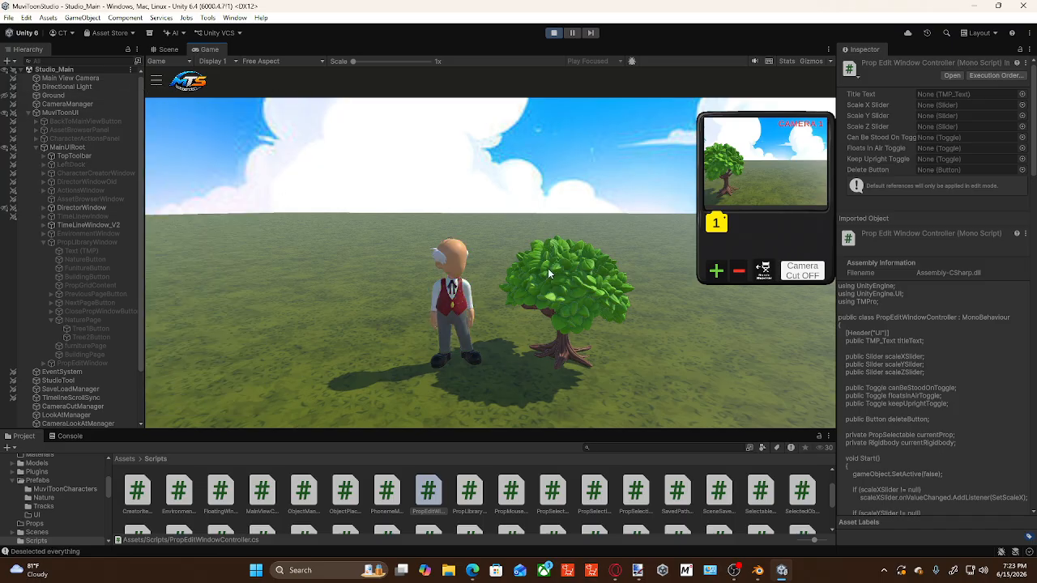
Step: Rotate and enlarge the tree, raising Scale X and Scale Y to nearly half and Scale Z to about 40 percent of their ranges
left_click(549, 274)
left_click_drag(598, 166, 722, 168)
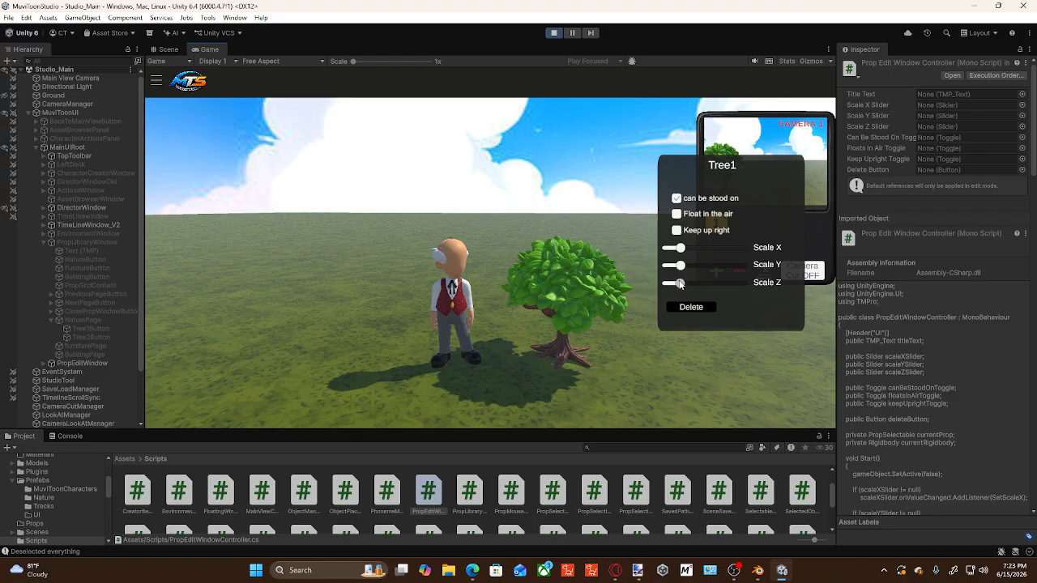
left_click_drag(680, 265, 694, 288)
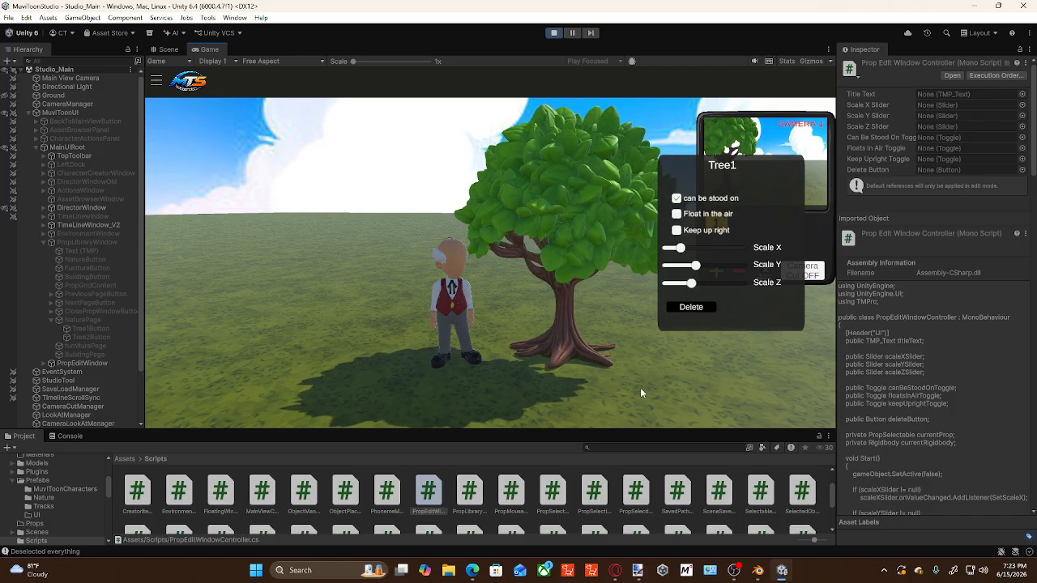
right_click_drag(656, 386, 813, 399)
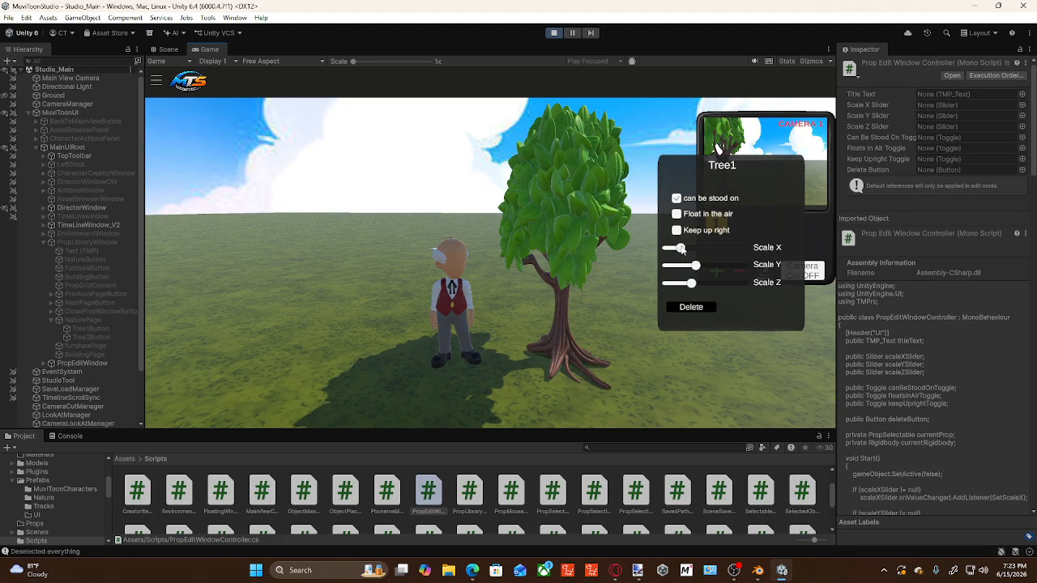
mouse_move(681, 249)
left_mouse_down()
mouse_move(696, 248)
mouse_move(704, 273)
mouse_move(699, 248)
left_mouse_up()
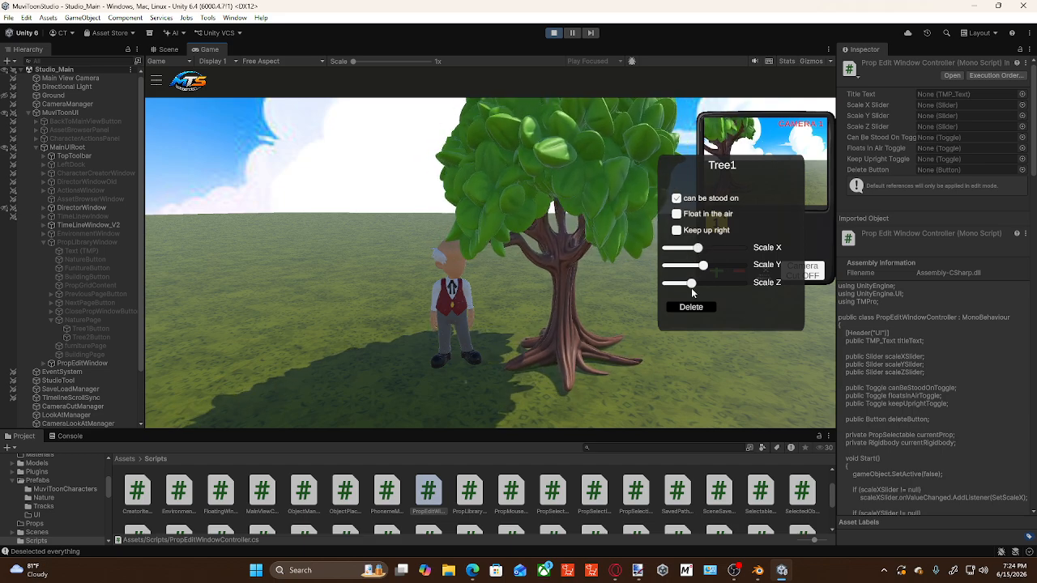
left_click_drag(691, 285, 698, 287)
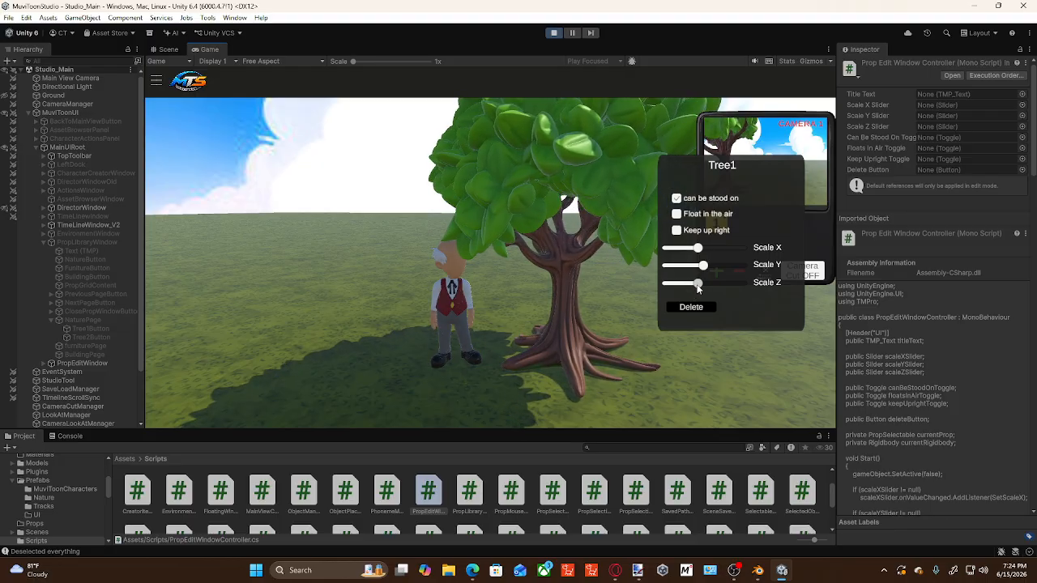
left_click_drag(699, 250, 703, 252)
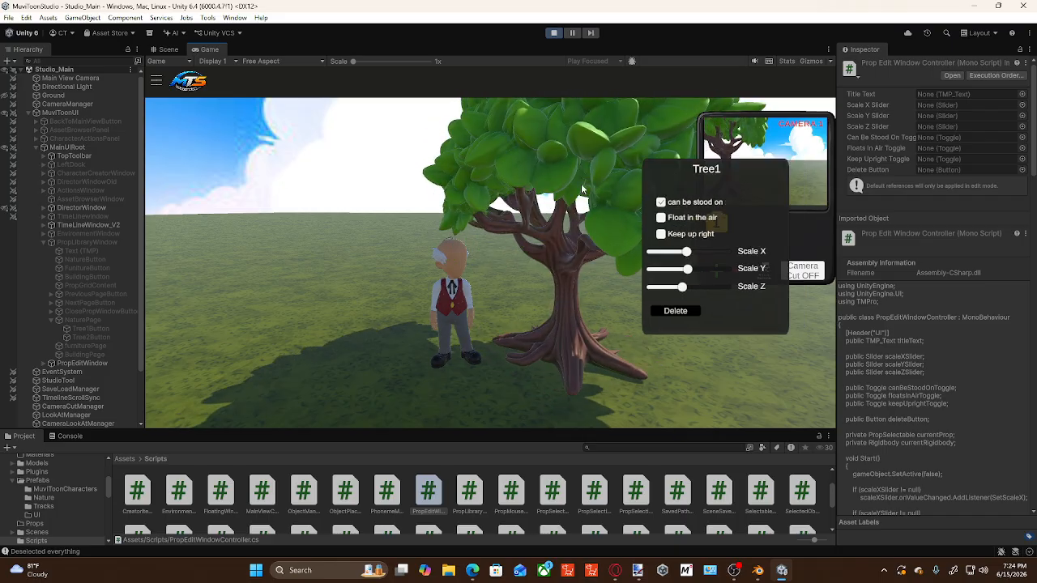
Step: Move the enlarged tree next to Grandpaw and enable its Keep up right option
left_click_drag(582, 188, 650, 228)
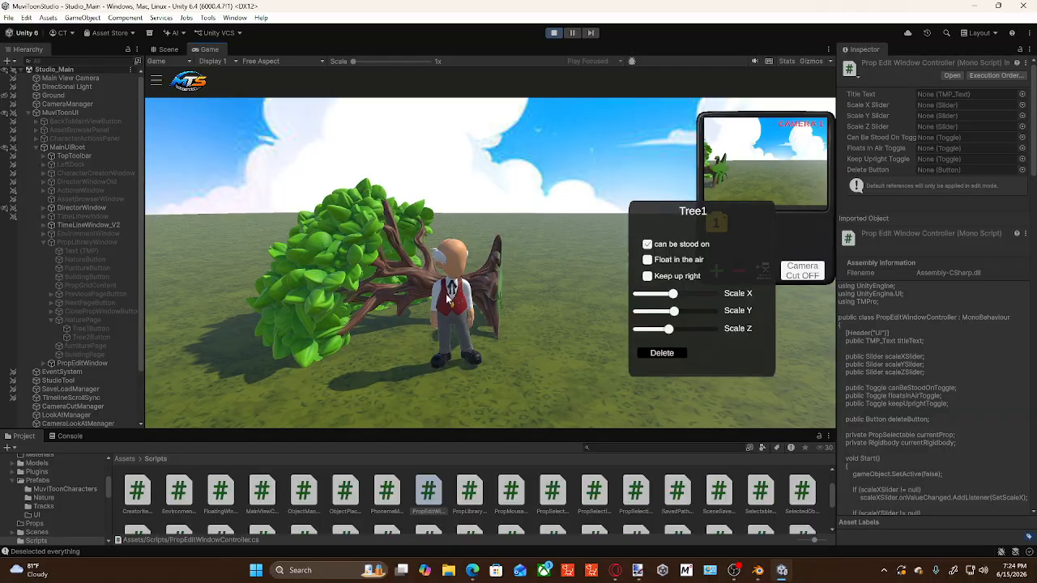
left_click(374, 247)
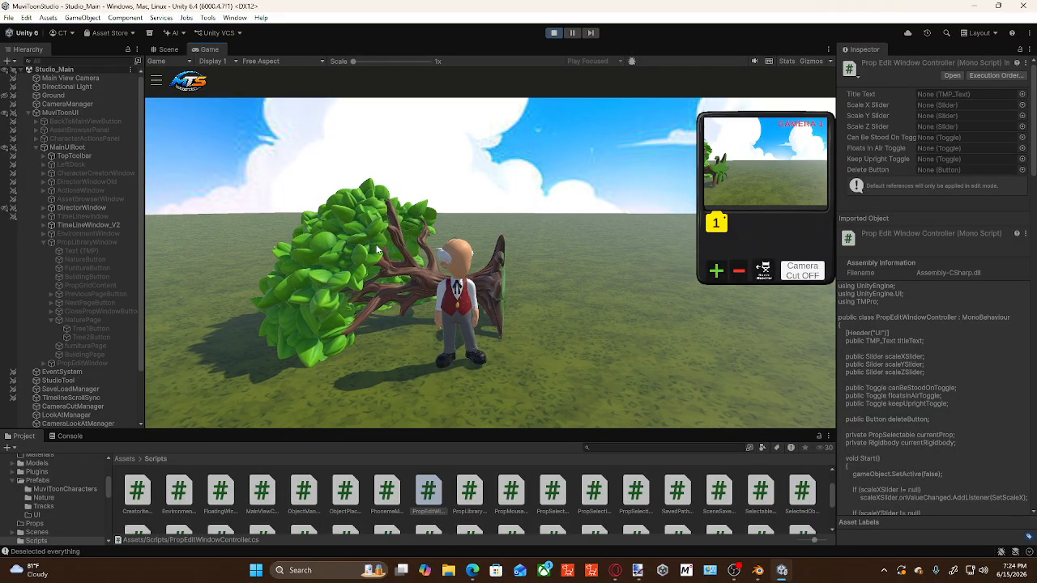
left_click(417, 274)
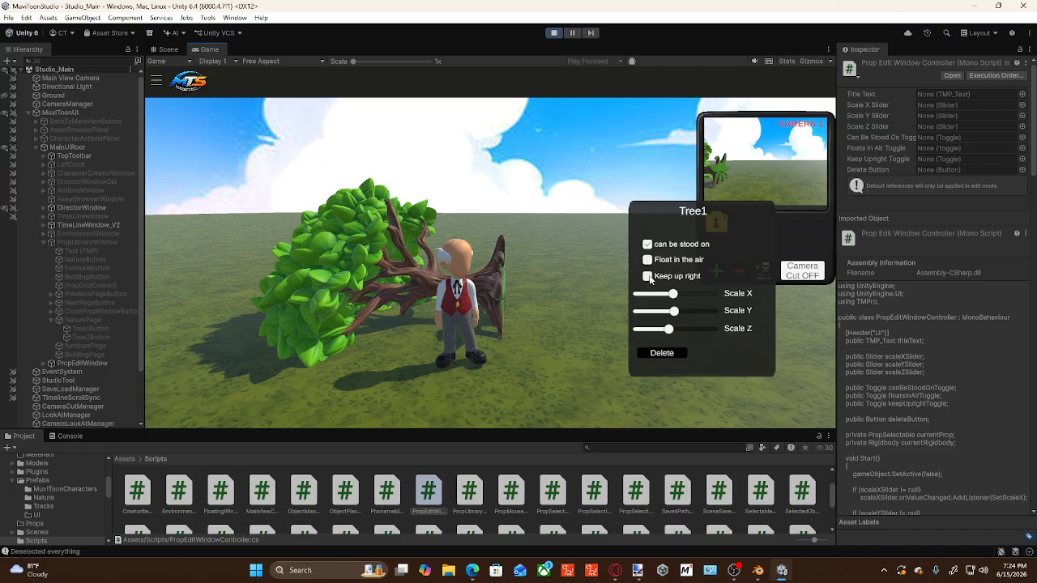
left_click(648, 277)
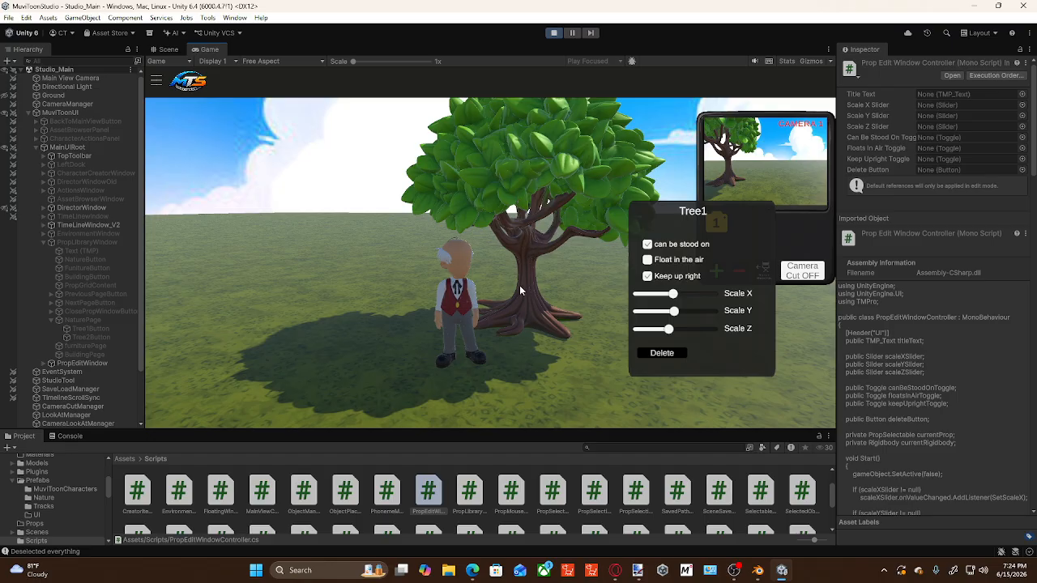
Step: Deselect the tree and examine the tree, Grandpaw and the camera model from several positions around the scene
left_click(544, 374)
right_click_drag(548, 372, 632, 316)
key("s")
key("e")
key("e")
key("a")
key("d")
key("w")
key("d")
key("a")
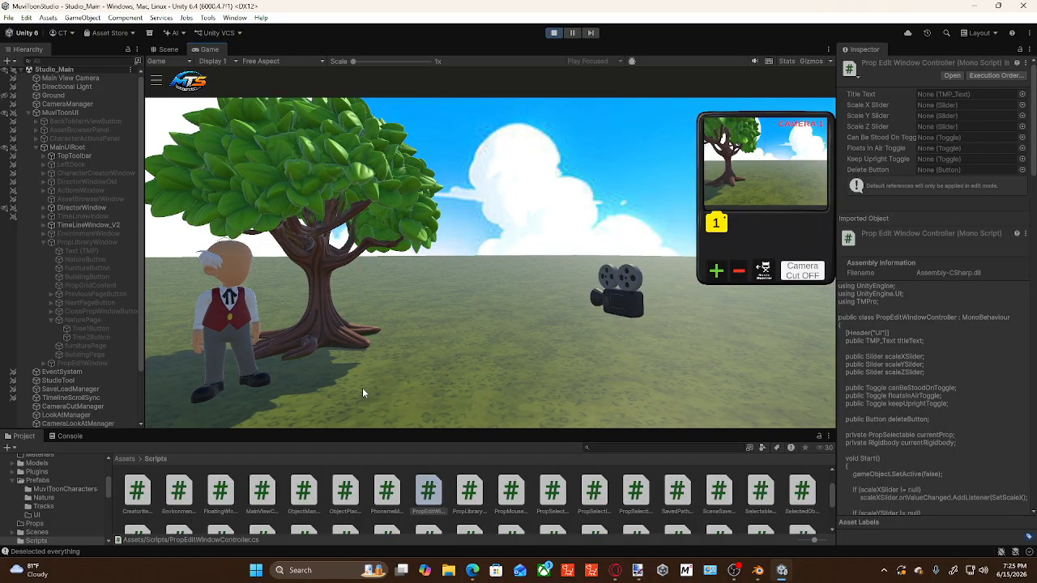
Step: Turn the Grandpaw character sideways and hide the camera preview window, leaving the main menu closed
left_click(215, 344)
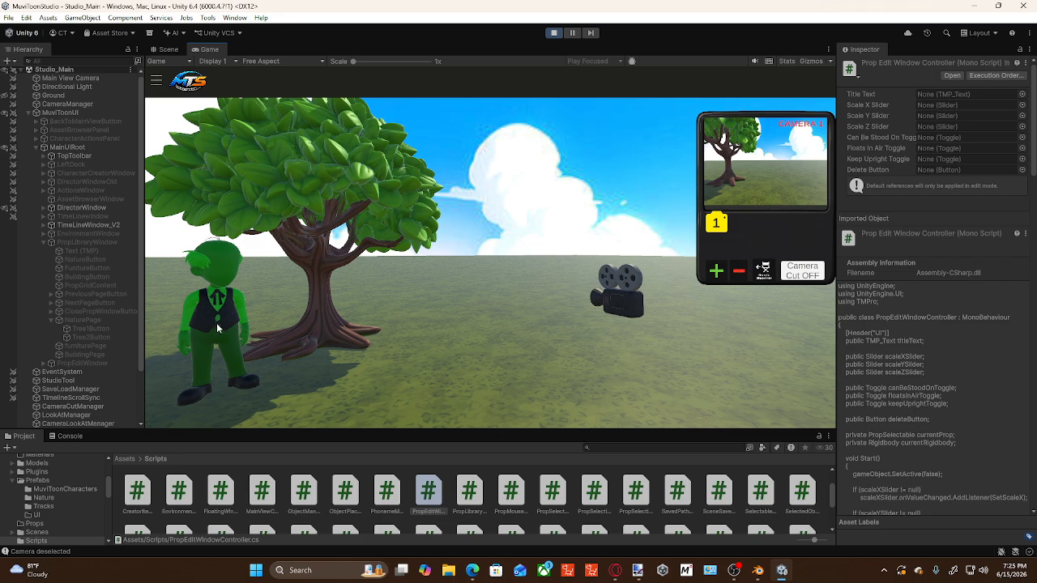
right_click_drag(223, 307, 130, 340)
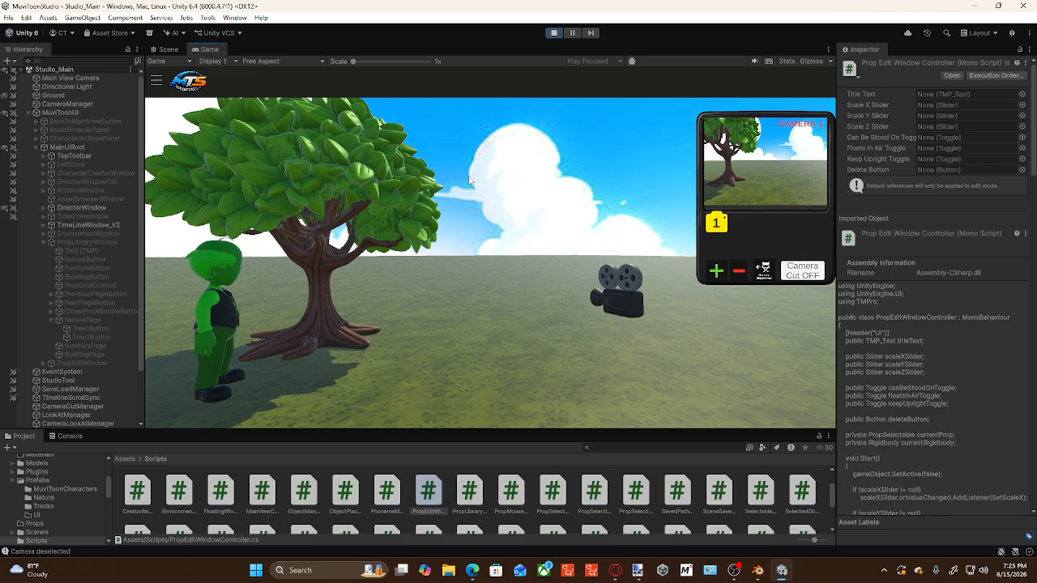
left_click(156, 81)
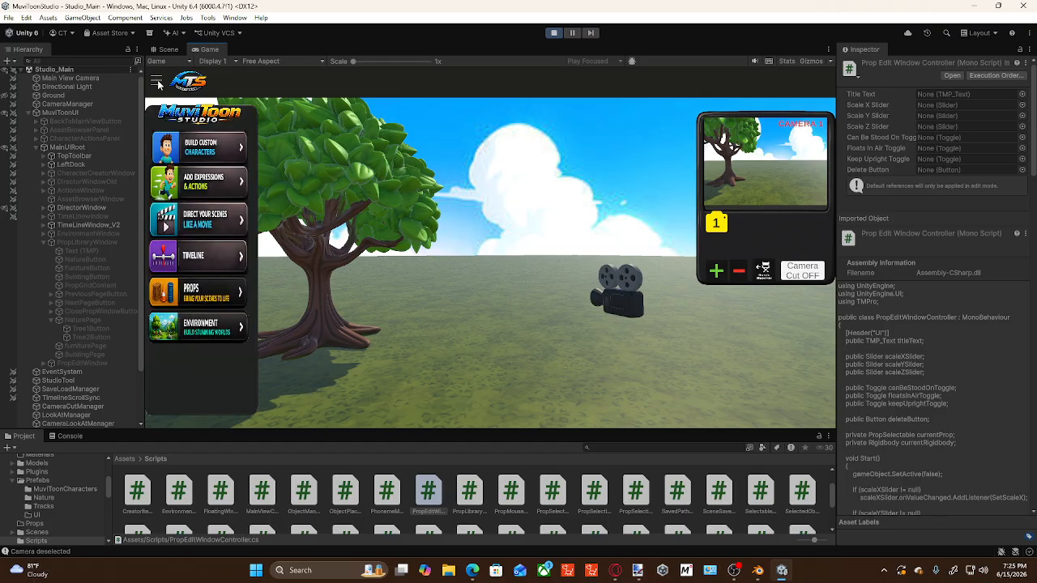
left_click(204, 225)
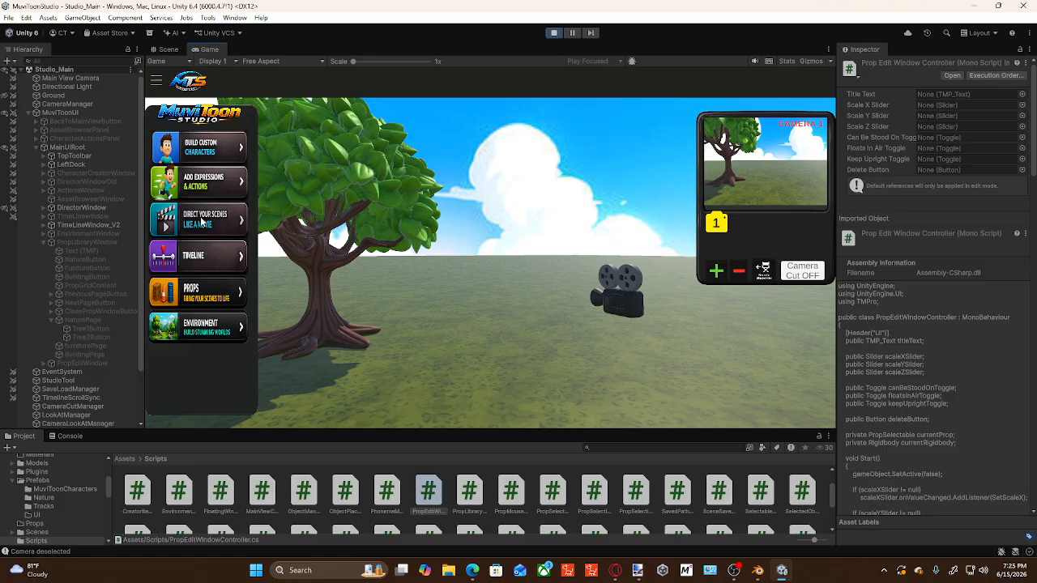
left_click(156, 81)
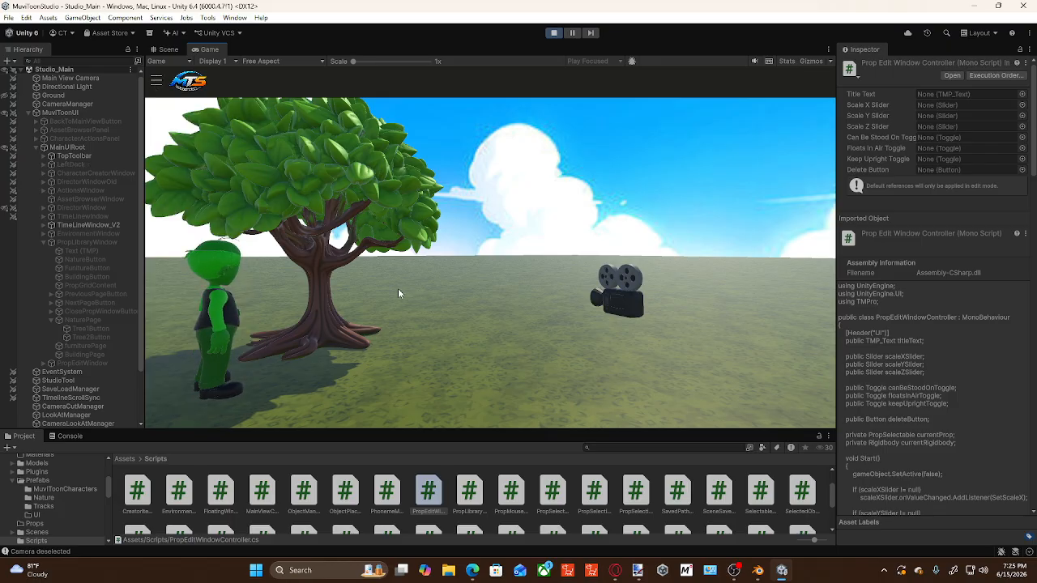
Step: Move Grandpaw across the grass to open ground beside the tree and turn him slightly
left_click(546, 361)
right_click_drag(577, 381, 501, 340)
left_click_drag(465, 275, 336, 376)
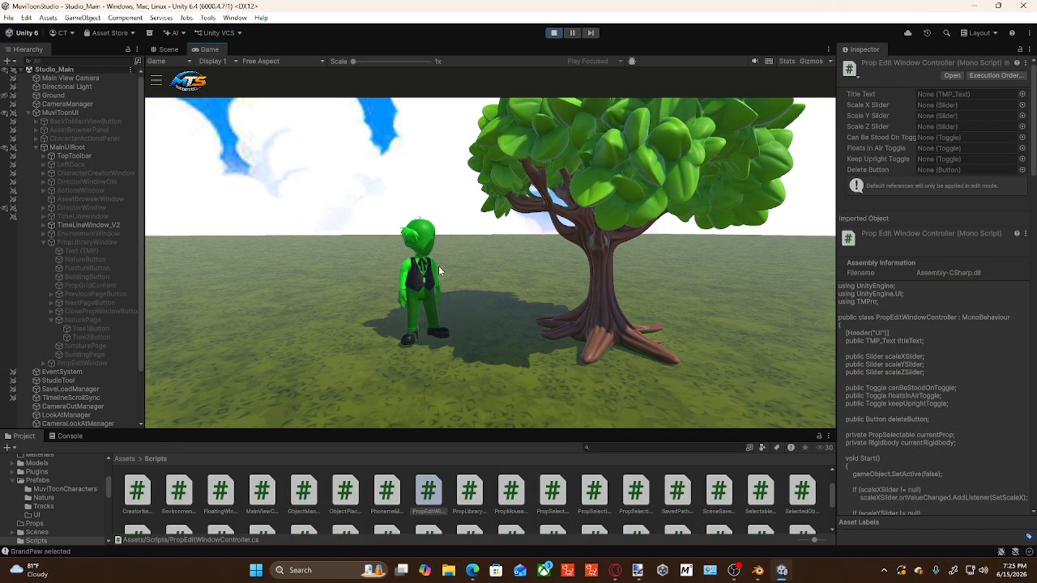
right_click_drag(417, 303, 438, 302)
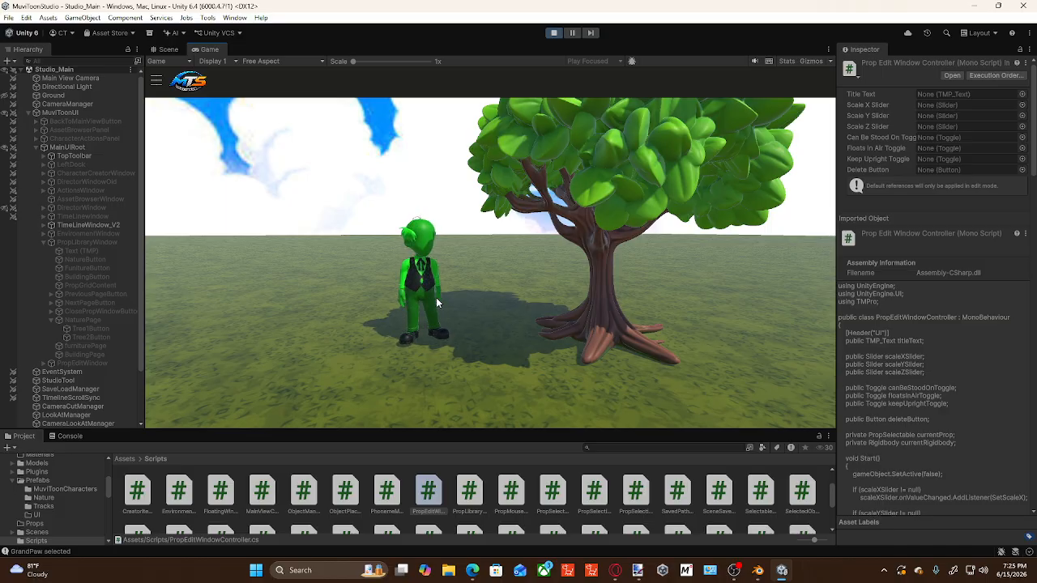
Step: Deselect Grandpaw, frame him together with the tree in the scene, and open the main menu
left_click(476, 383)
right_click_drag(477, 383, 448, 308)
key("d")
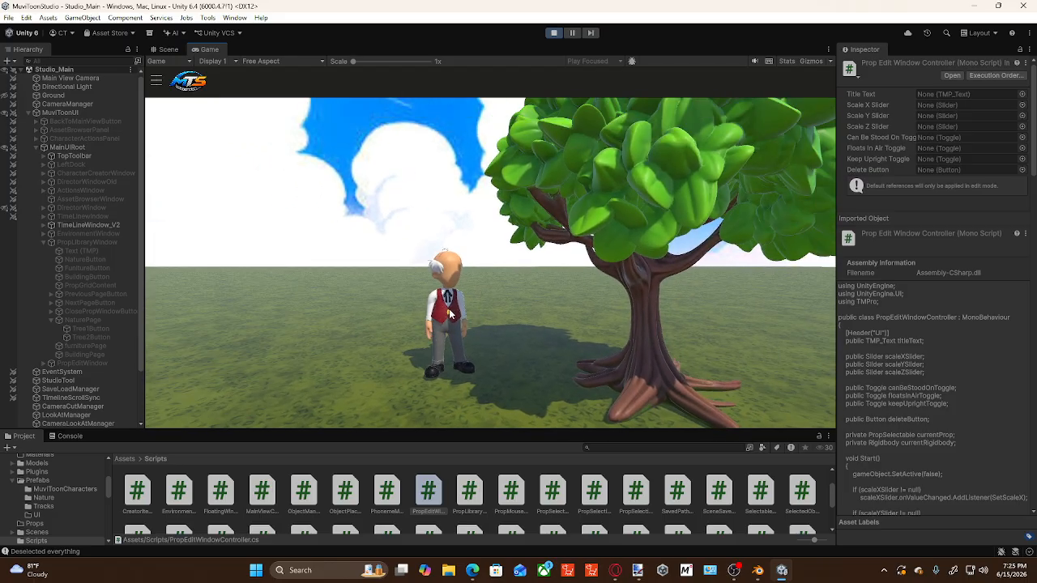
left_click(451, 313)
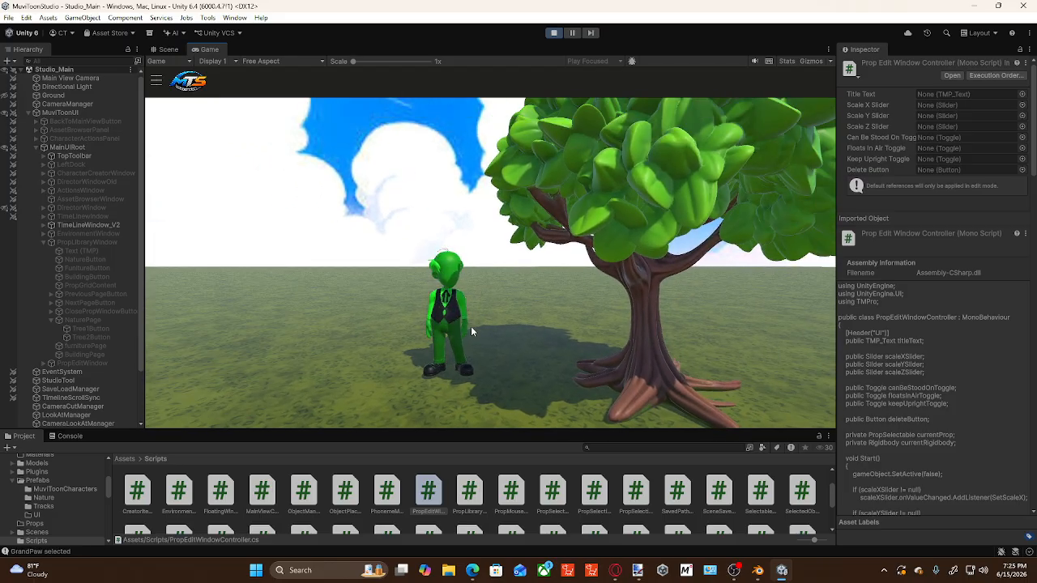
left_click(492, 363)
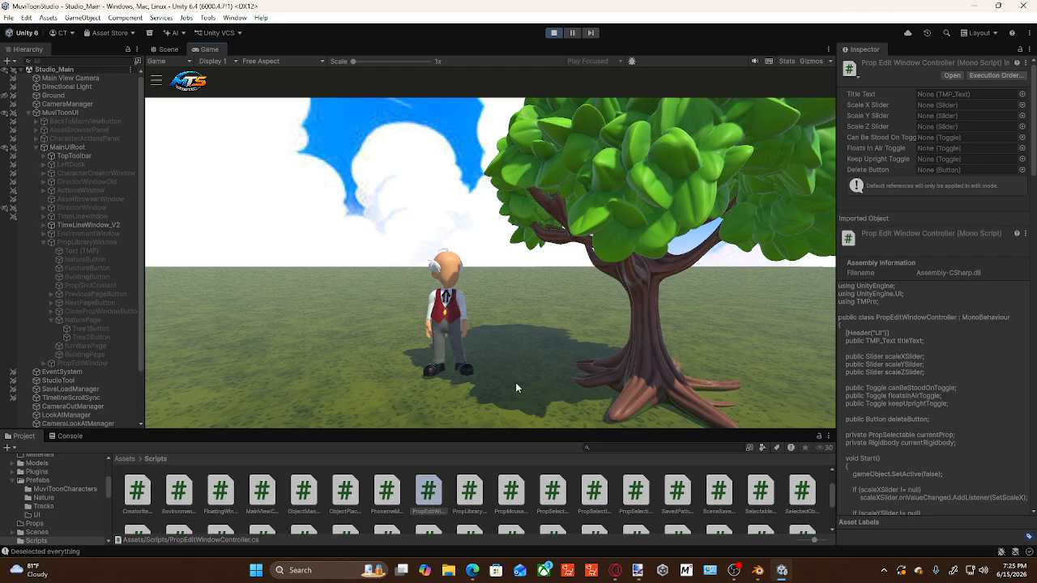
right_click_drag(515, 383, 514, 403)
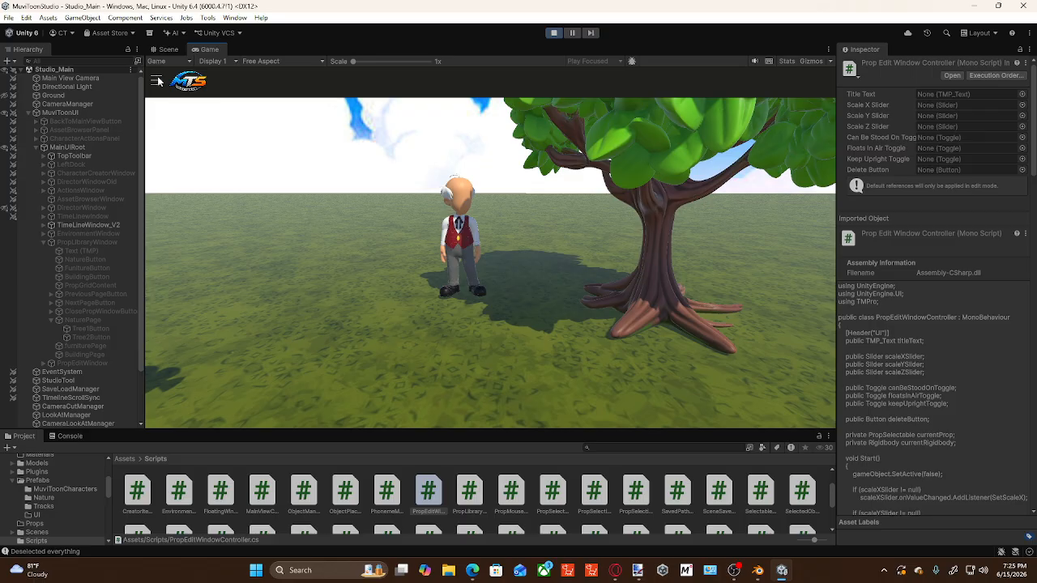
left_click(157, 82)
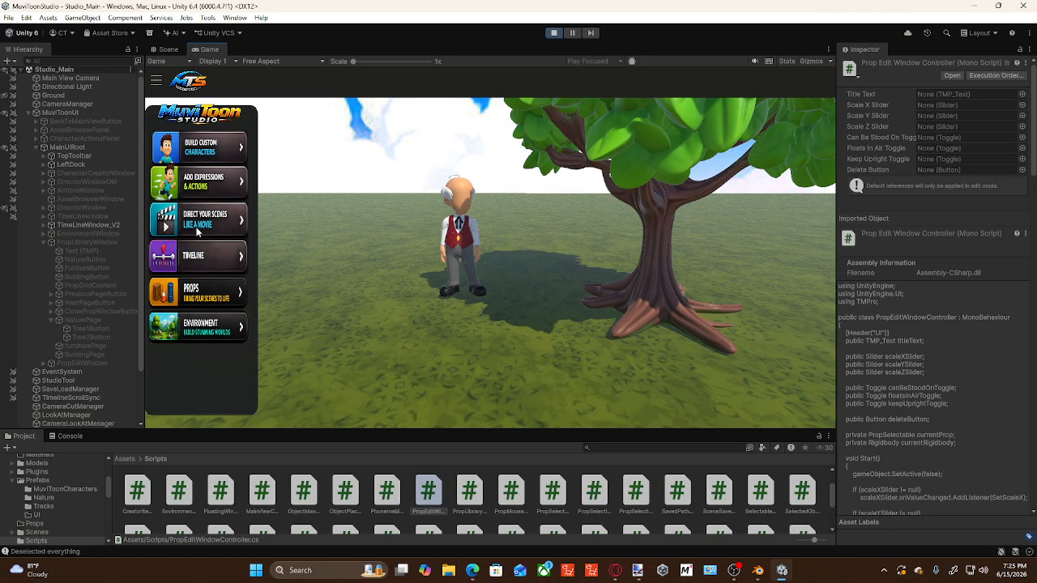
Step: Open the actions window, close the main menu, and raise the window clear of the tree trunk with its path tools showing
left_click(187, 182)
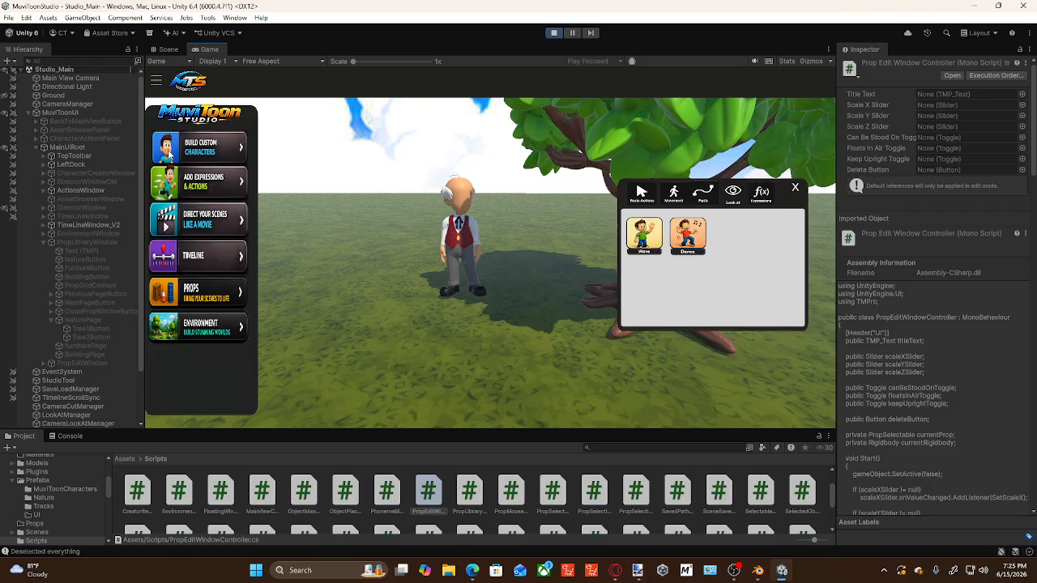
left_click(155, 81)
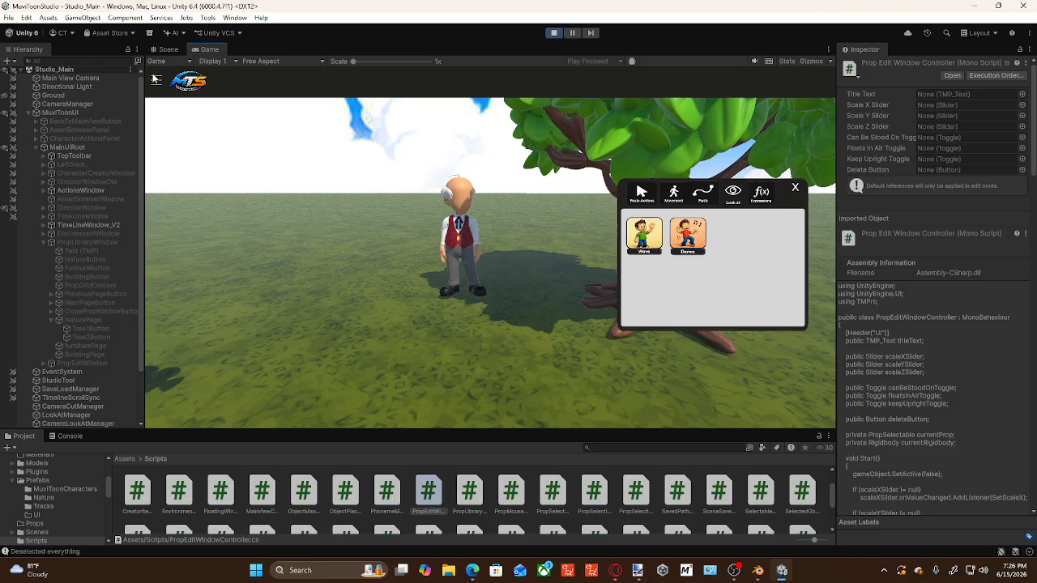
left_click_drag(793, 203, 798, 108)
left_click(716, 253)
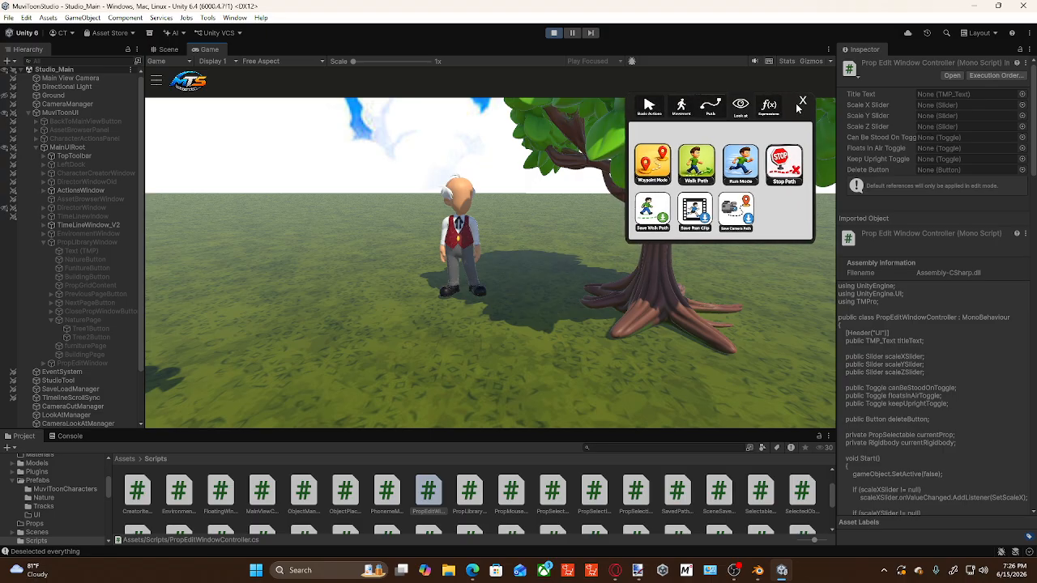
Step: Enable Waypoint Mode and lay the first waypoints from Grandpaw's feet across the grass, adjusting the newest ones to form a curve
left_click(653, 170)
right_click_drag(535, 313, 517, 336)
key("w")
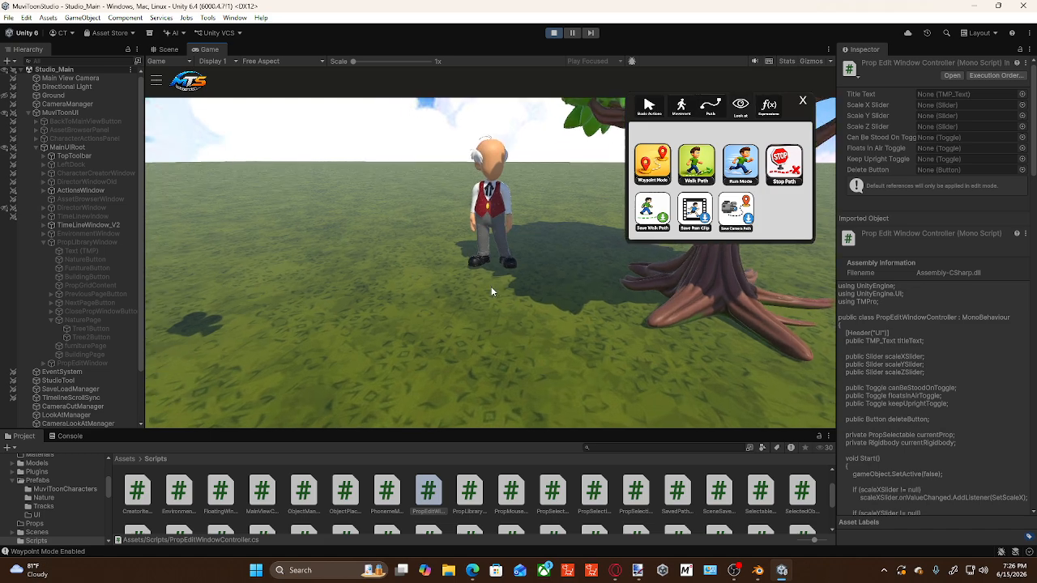
left_click(491, 285)
left_click(498, 315)
left_click(512, 337)
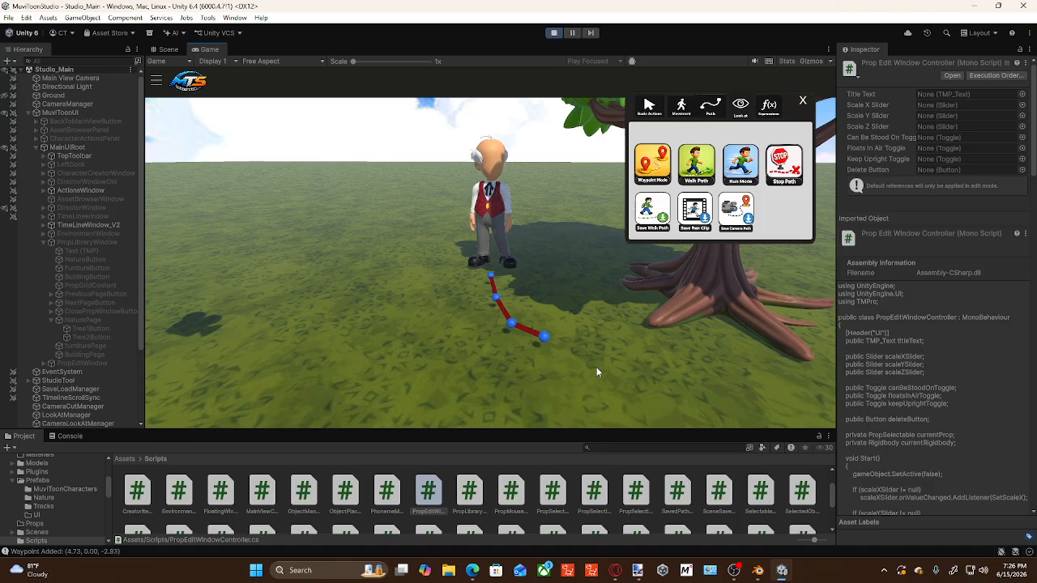
left_click_drag(544, 340, 529, 356)
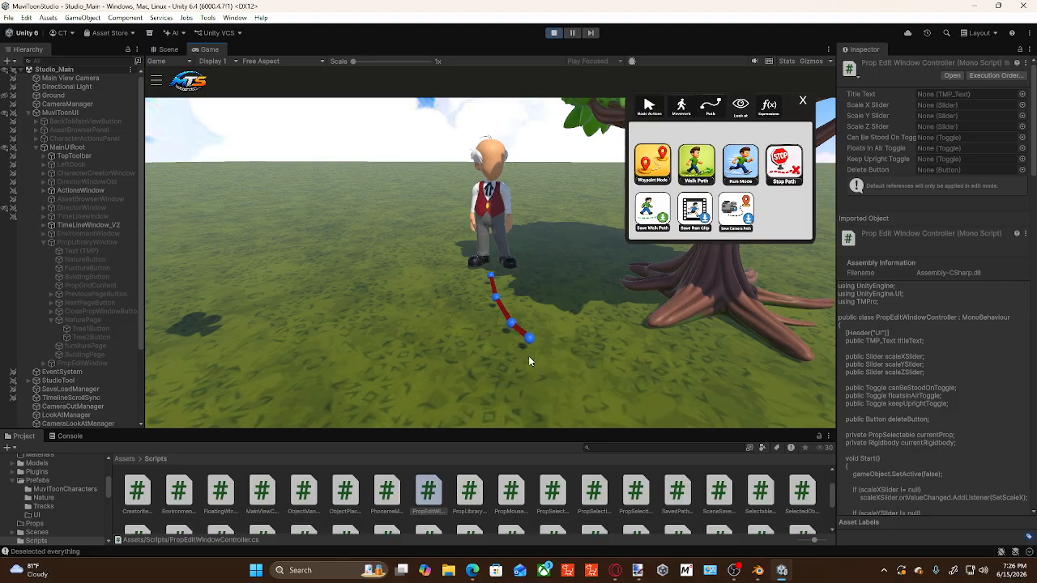
left_click(570, 373)
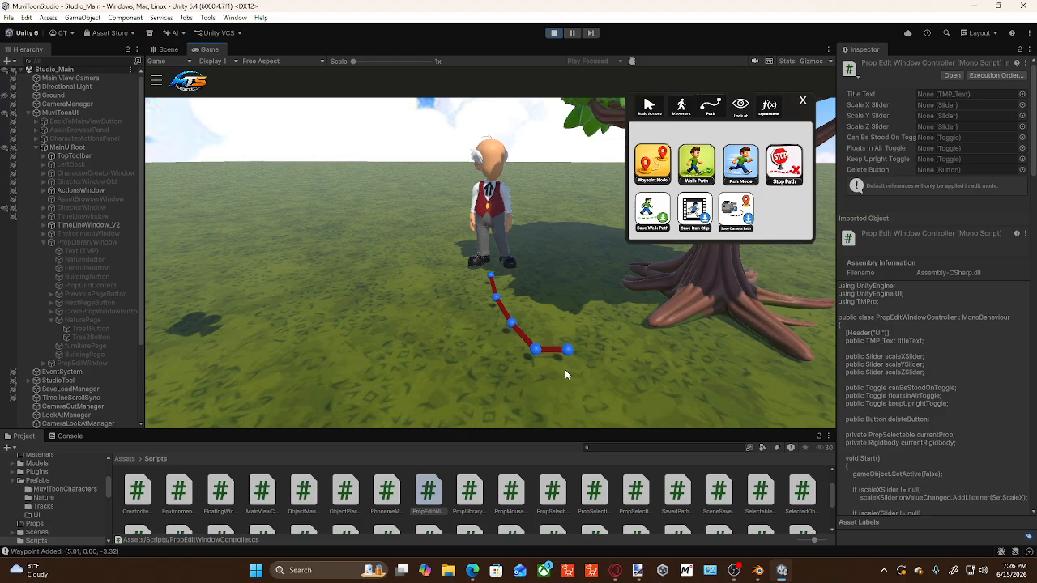
left_click_drag(565, 374, 559, 399)
Step: Add waypoints that bend the walking path back toward the tree roots, and reposition the end waypoint
right_click_drag(623, 391, 551, 392)
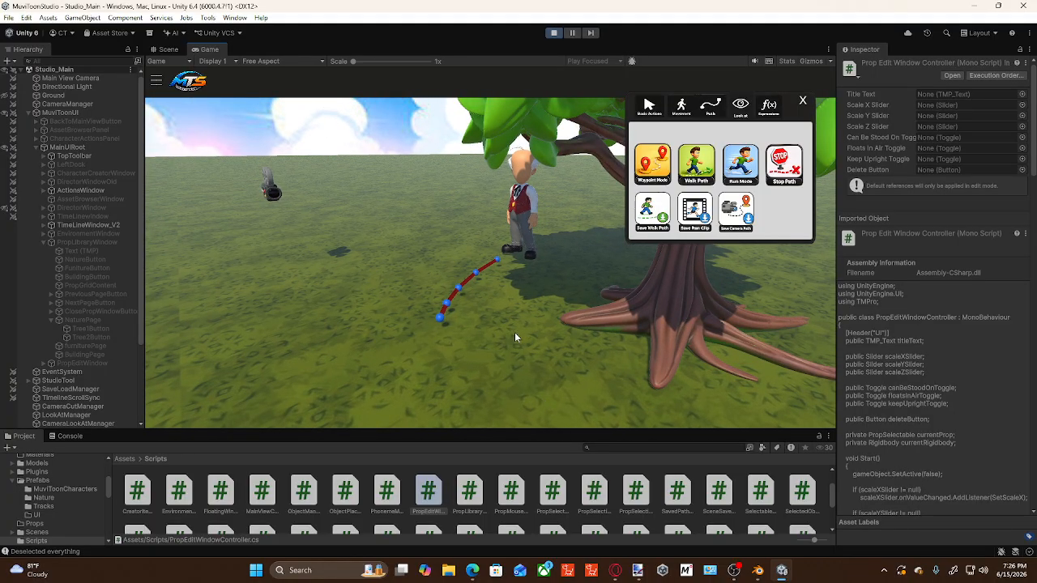
left_click(436, 357)
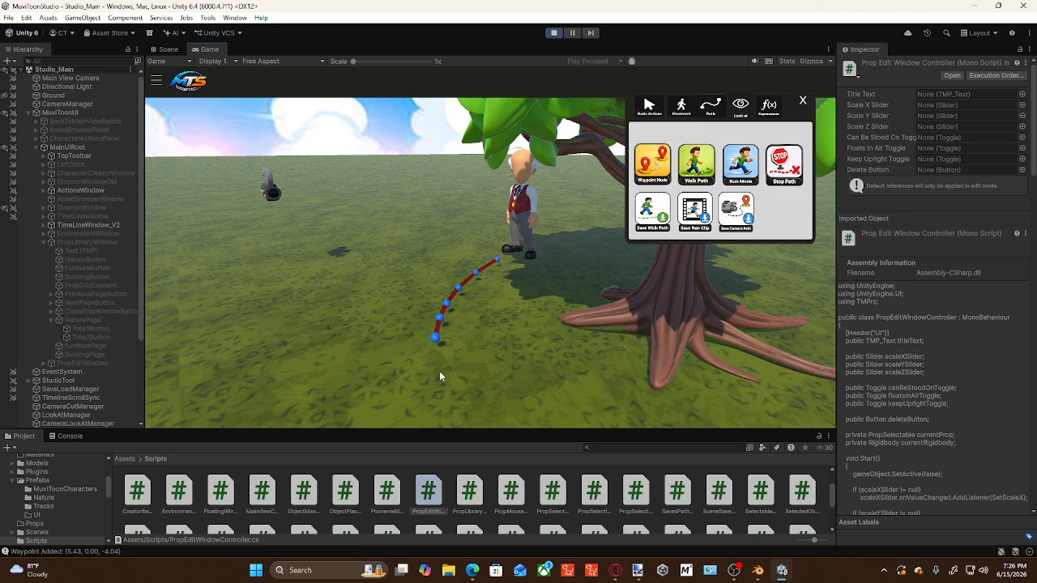
left_click(444, 375)
left_click_drag(485, 393, 475, 415)
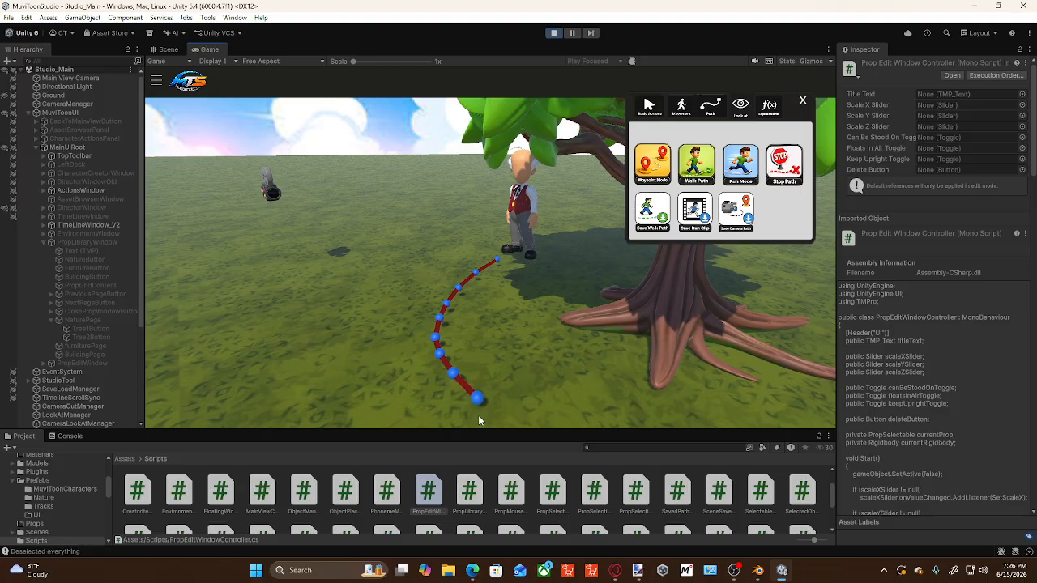
Step: Extend the path with more waypoints in the open grass alongside the tree roots
key("d")
right_click_drag(551, 410, 476, 430)
key("s")
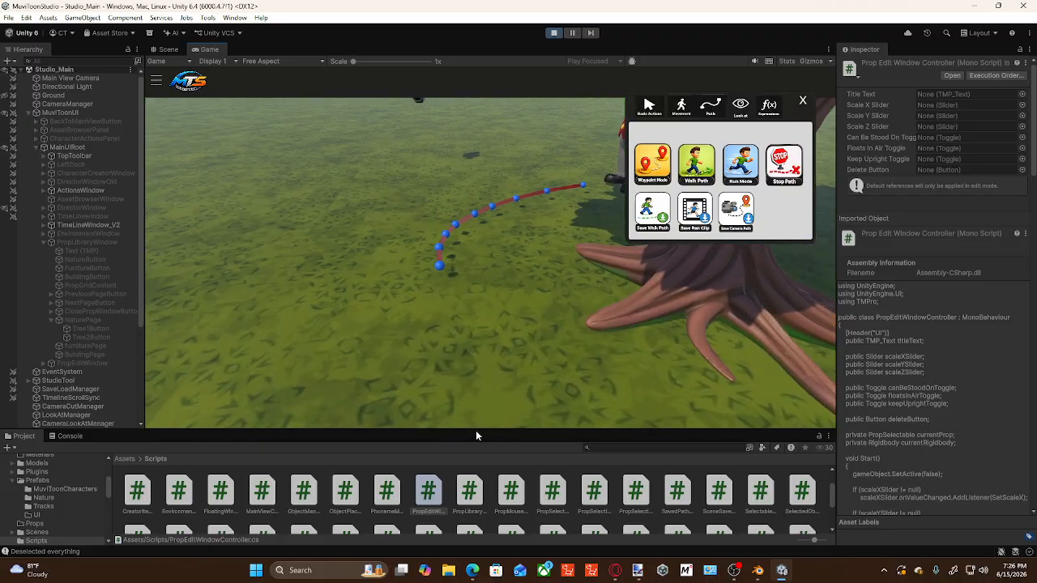
left_click(440, 305)
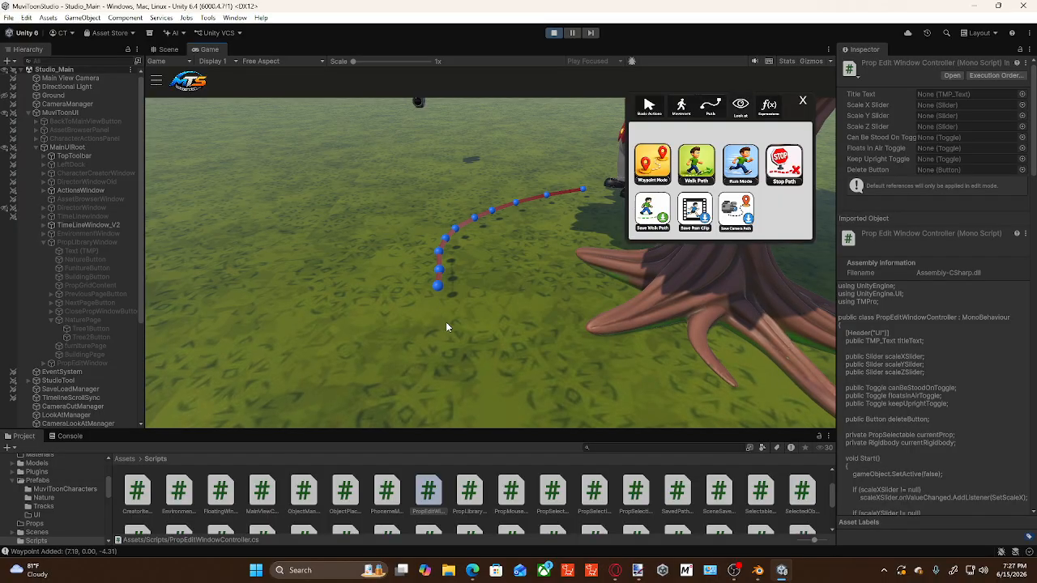
left_click(446, 322)
right_click_drag(464, 362, 443, 348)
left_click(447, 347)
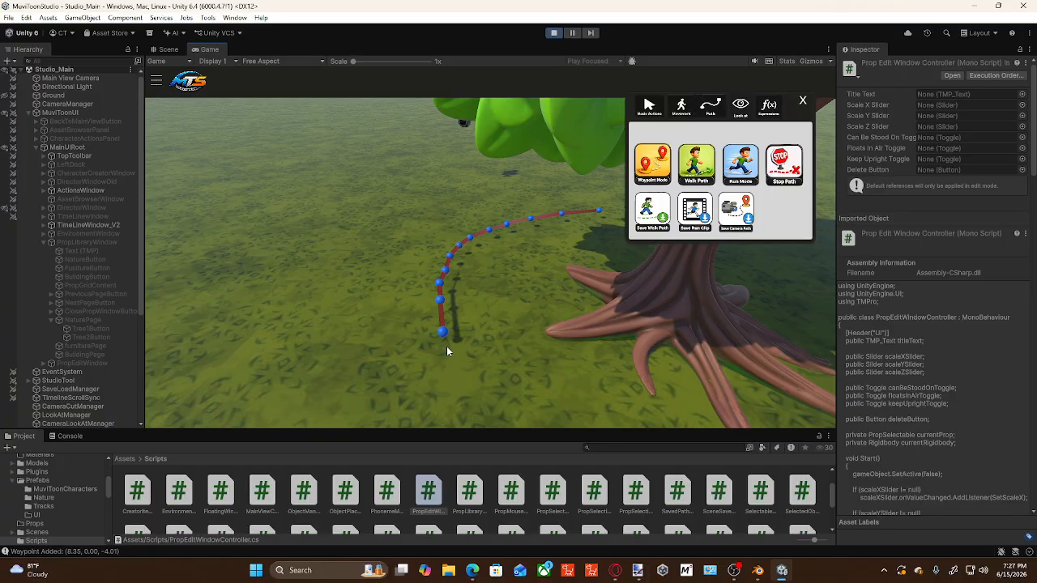
Step: Continue the waypoints past the trunk so the path begins curving around the far side of the tree from Grandpaw
right_click_drag(463, 391, 479, 325)
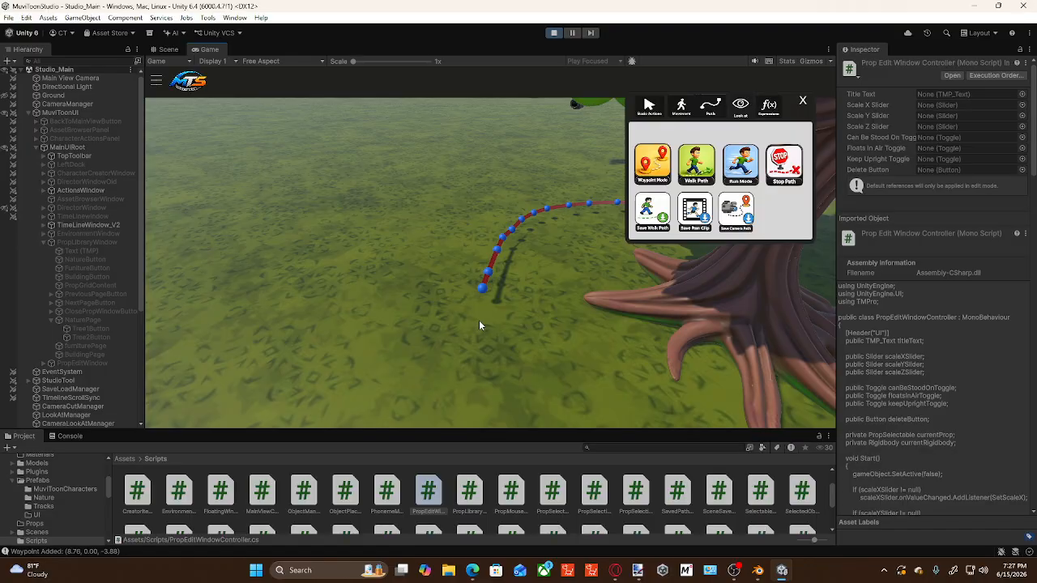
left_click(481, 373)
left_click(495, 408)
right_click_drag(644, 403, 652, 484)
scroll(626, 408, "down", 4)
left_click(614, 356)
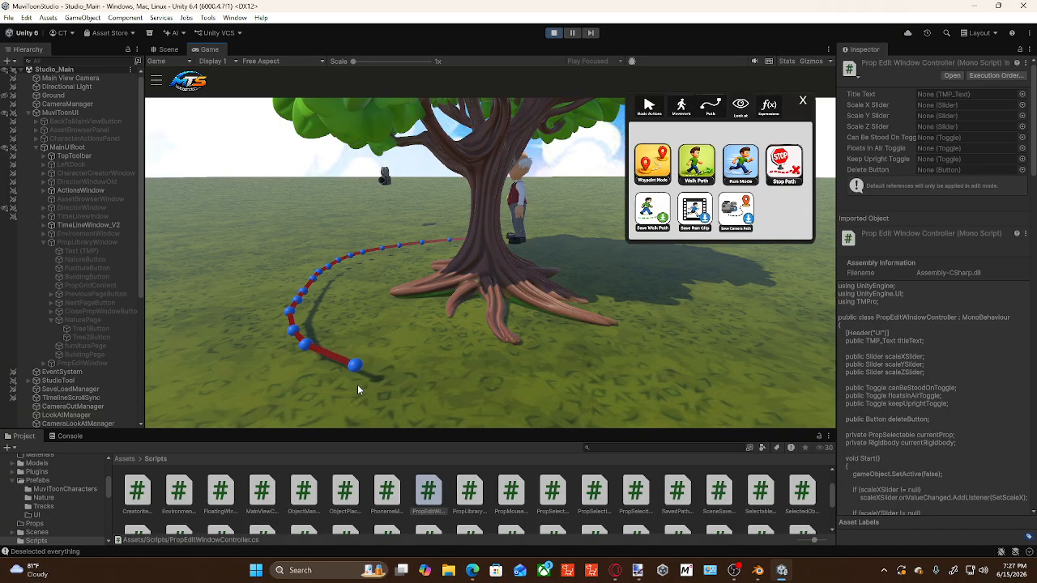
Step: Add waypoints on the tree's far side and move the newest ones outward to smooth the bend
key("a")
right_click_drag(412, 386, 378, 387)
key("d")
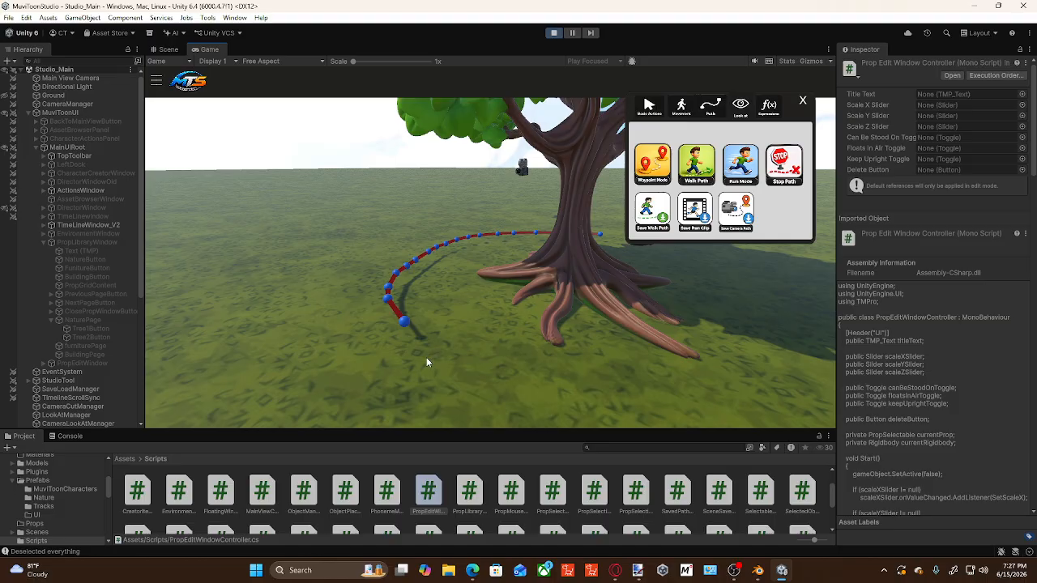
left_click(434, 357)
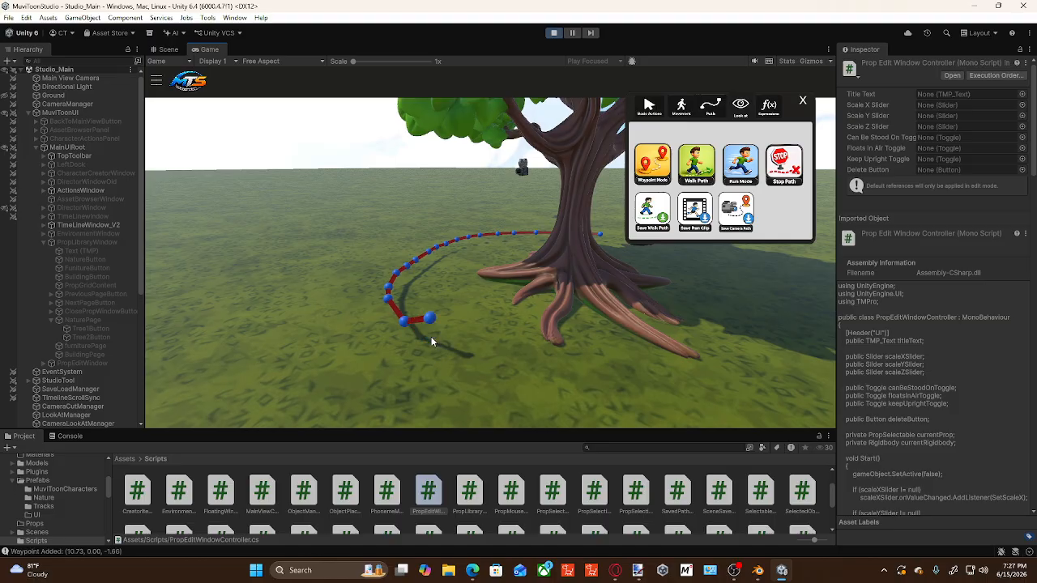
left_click(495, 374)
left_click_drag(494, 346, 490, 378)
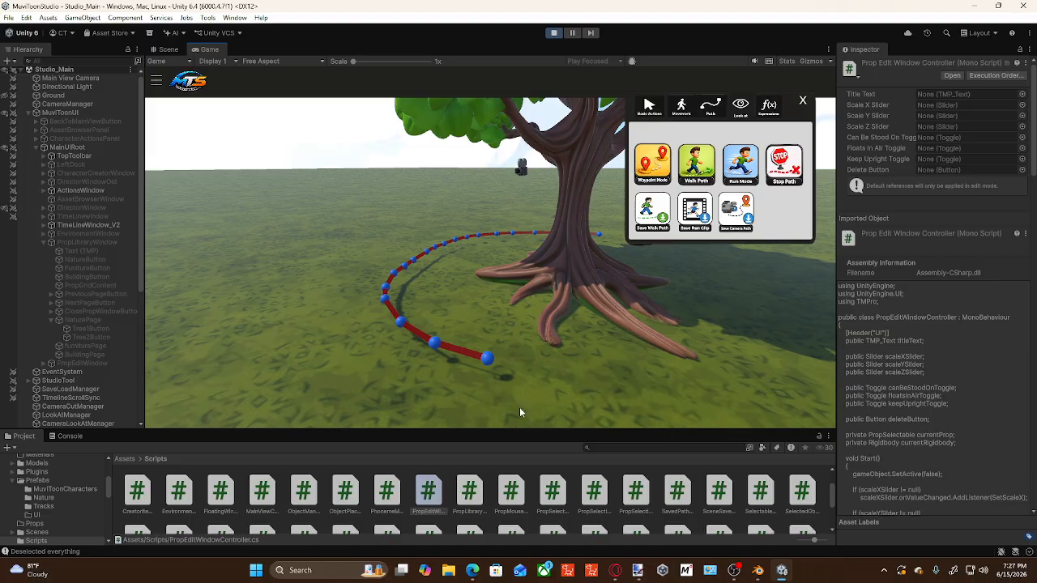
Step: Carry the path around the tree with further waypoints, keeping them outside the roots
right_click_drag(552, 397, 329, 352)
left_click(251, 351)
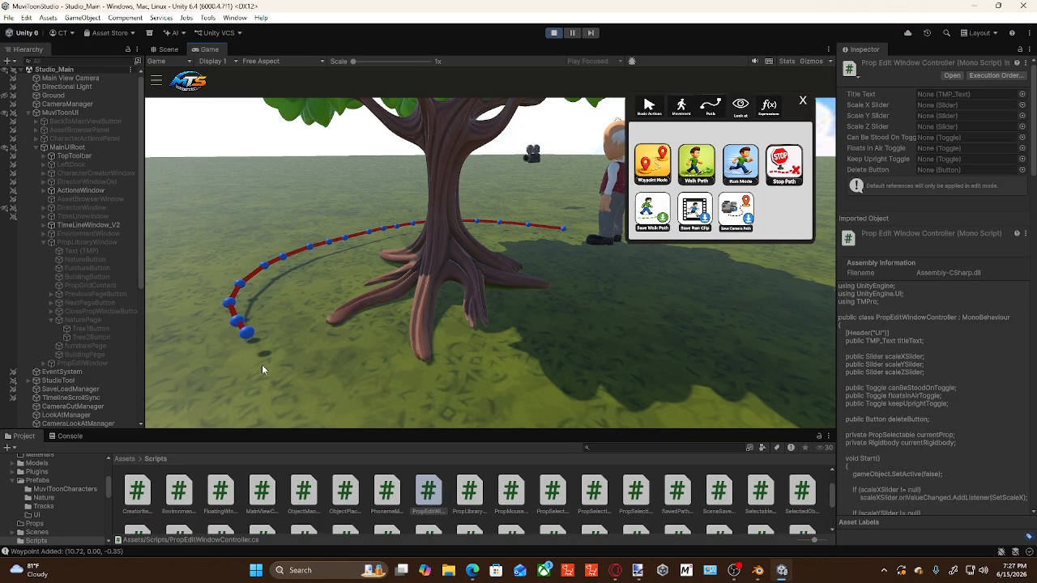
left_click(280, 369)
left_click_drag(280, 351, 282, 379)
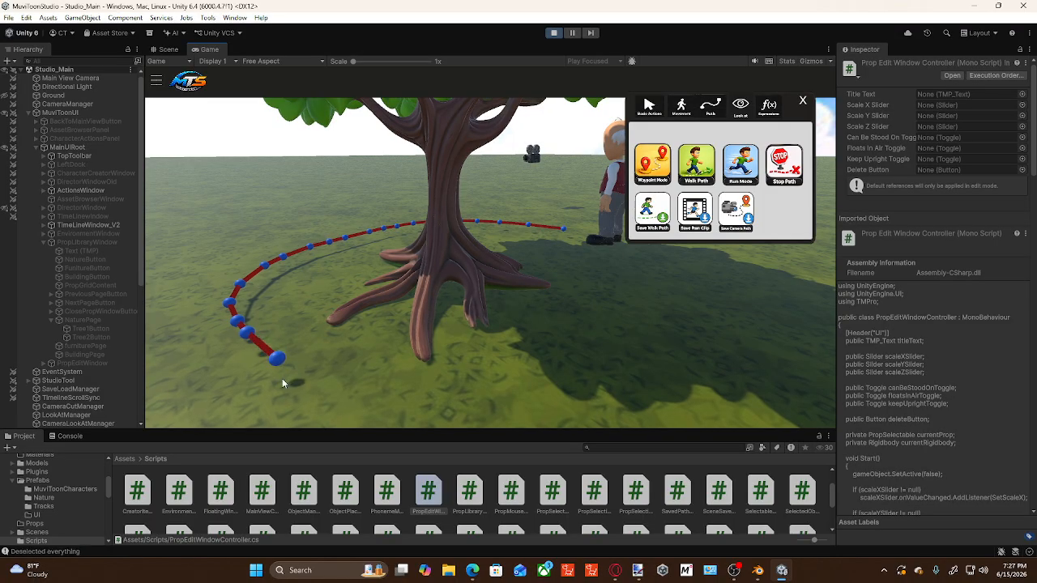
left_click_drag(372, 392, 349, 398)
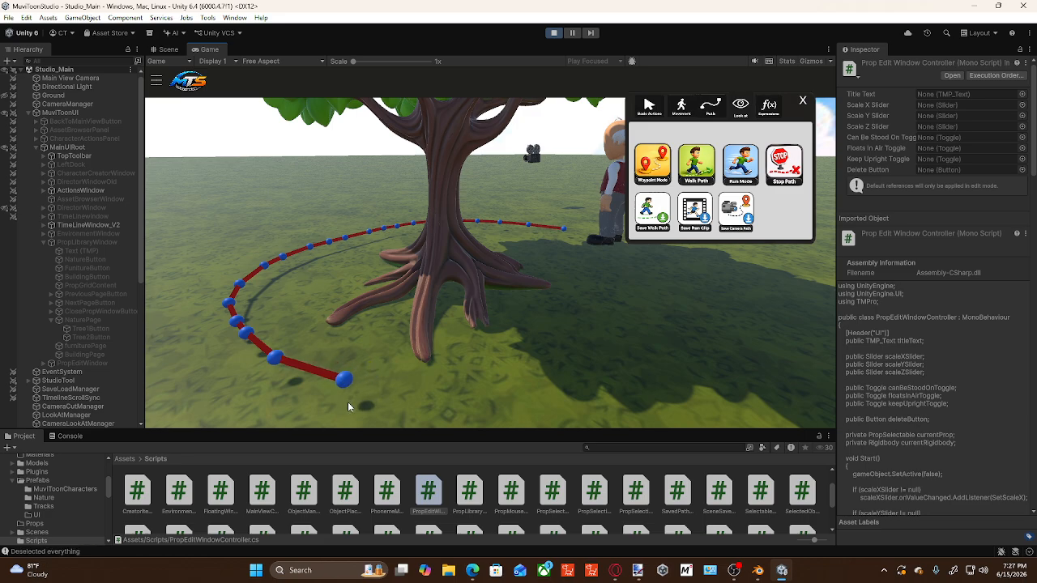
Step: Place two waypoints leading to the edge of the tree's shadow and pull the last one outward
right_click_drag(454, 384, 288, 338)
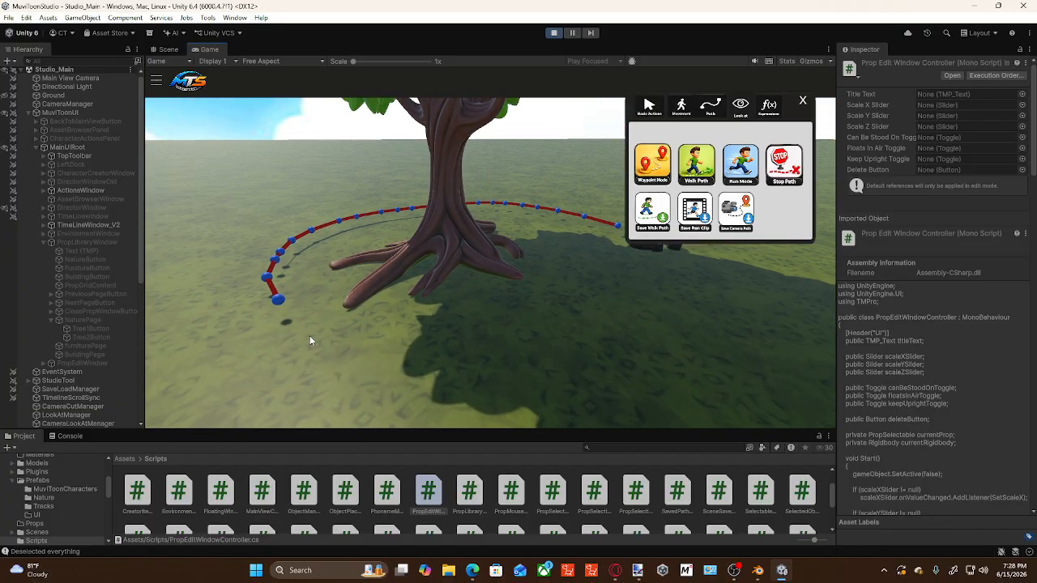
left_click(309, 338)
left_click(397, 349)
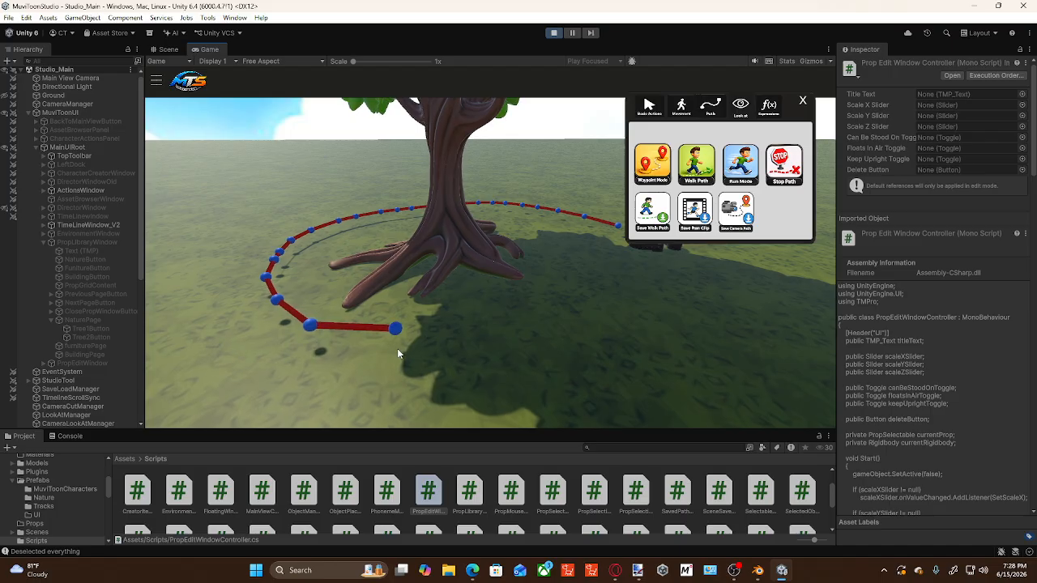
left_click_drag(396, 330, 387, 360)
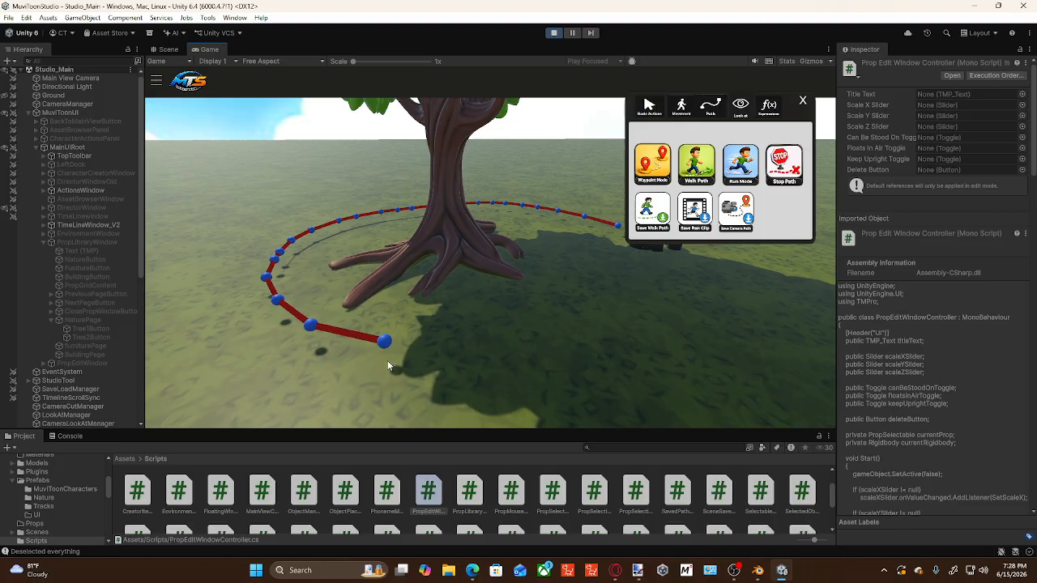
Step: Add waypoints inside the tree's shadow, turning the path back toward Grandpaw
right_click_drag(457, 357, 374, 333)
key("d")
left_click(385, 300)
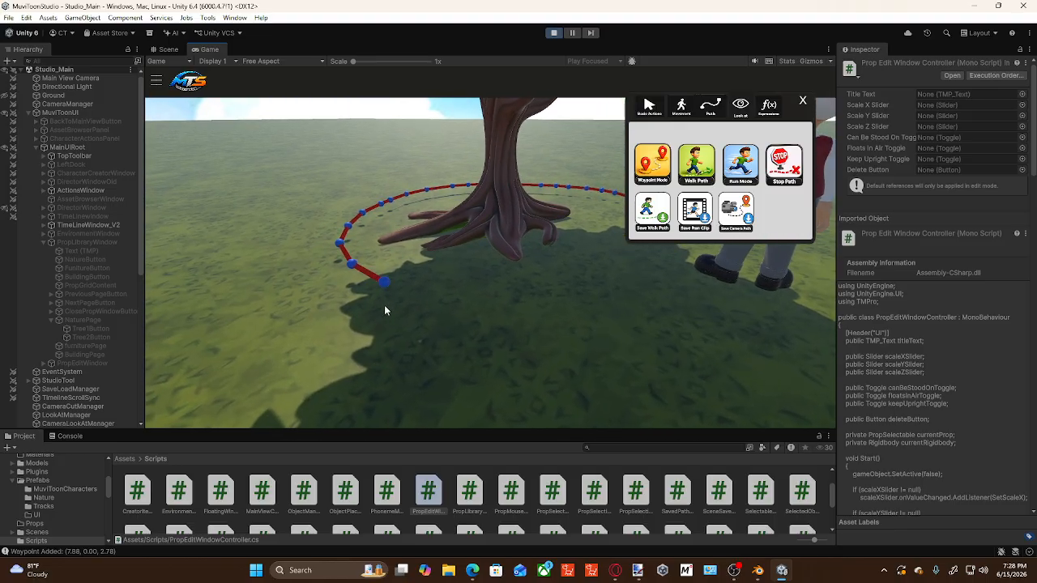
left_click(438, 311)
Step: Extend the shaded part of the path with two more waypoints and shift the second-to-last one closer to the tree
right_click_drag(538, 324, 492, 330)
key("d")
left_click(395, 290)
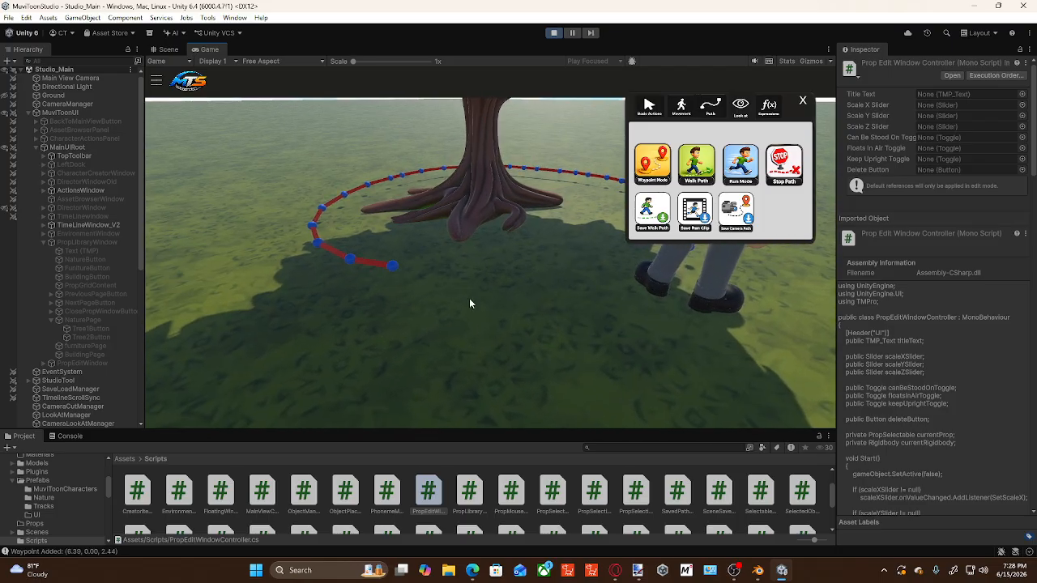
left_click(444, 290)
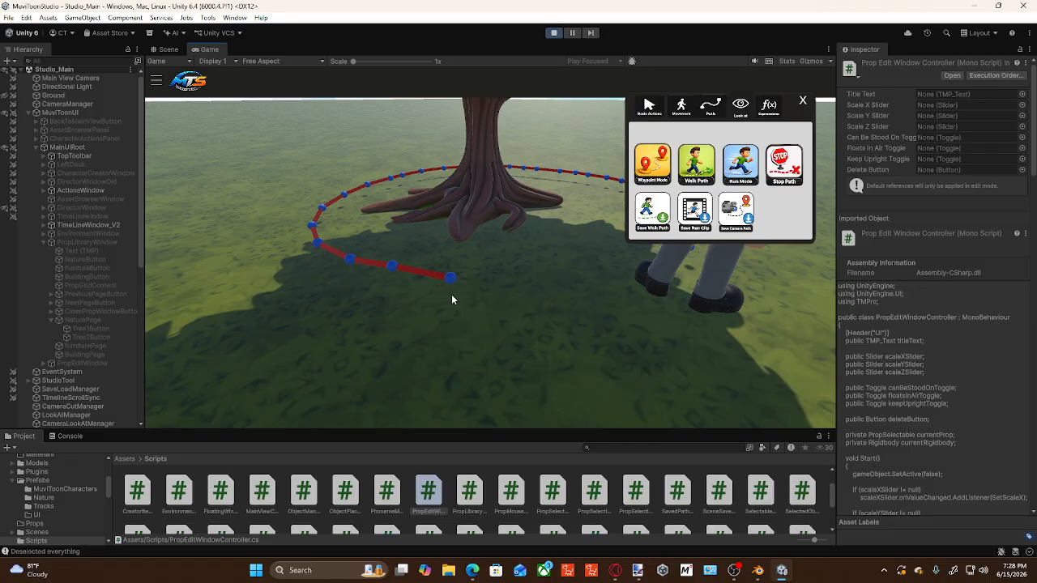
left_click_drag(393, 266, 387, 270)
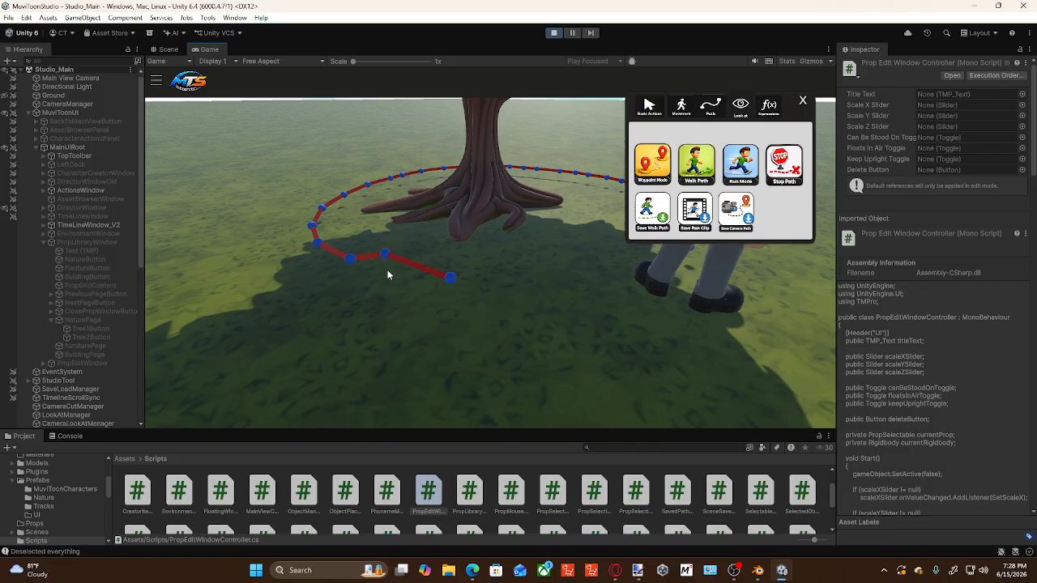
Step: Place the final waypoint in the shade near Grandpaw and start Walk Path
right_click_drag(554, 361, 518, 325)
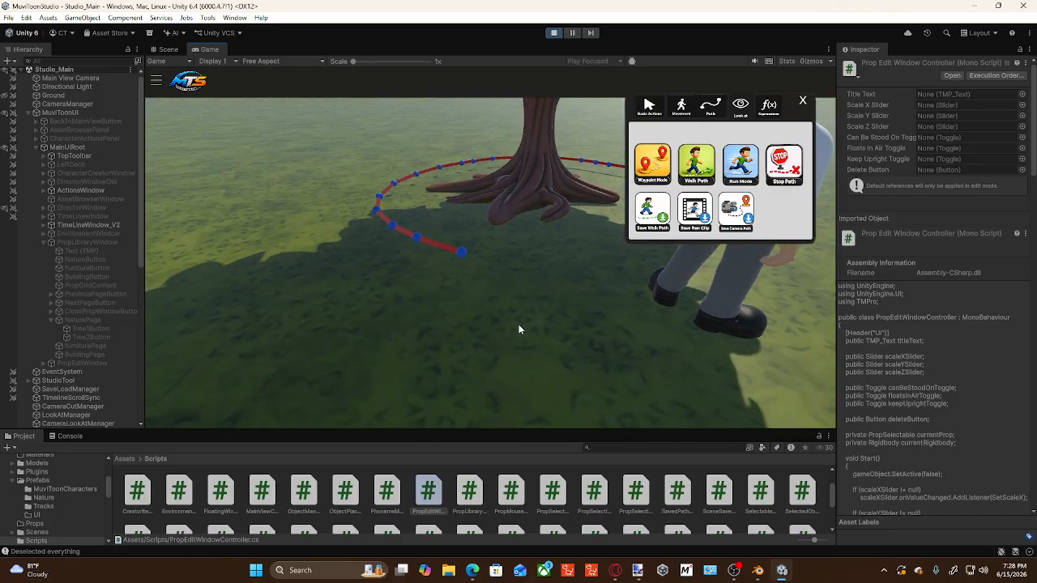
left_click(528, 283)
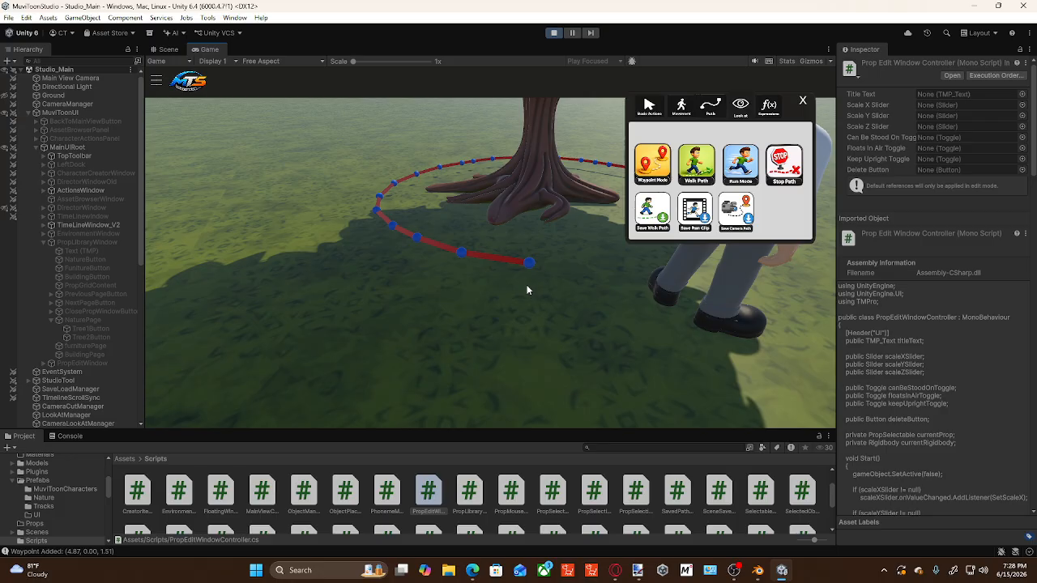
left_click(703, 174)
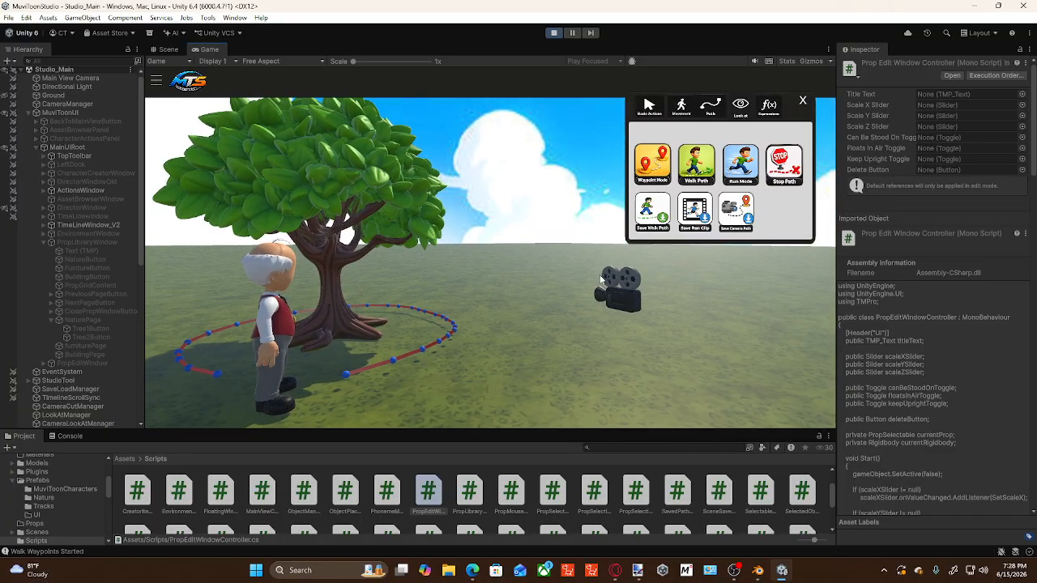
Step: Move the actions window farther aside and display the timeline with the main menu closed
left_click_drag(797, 134, 815, 141)
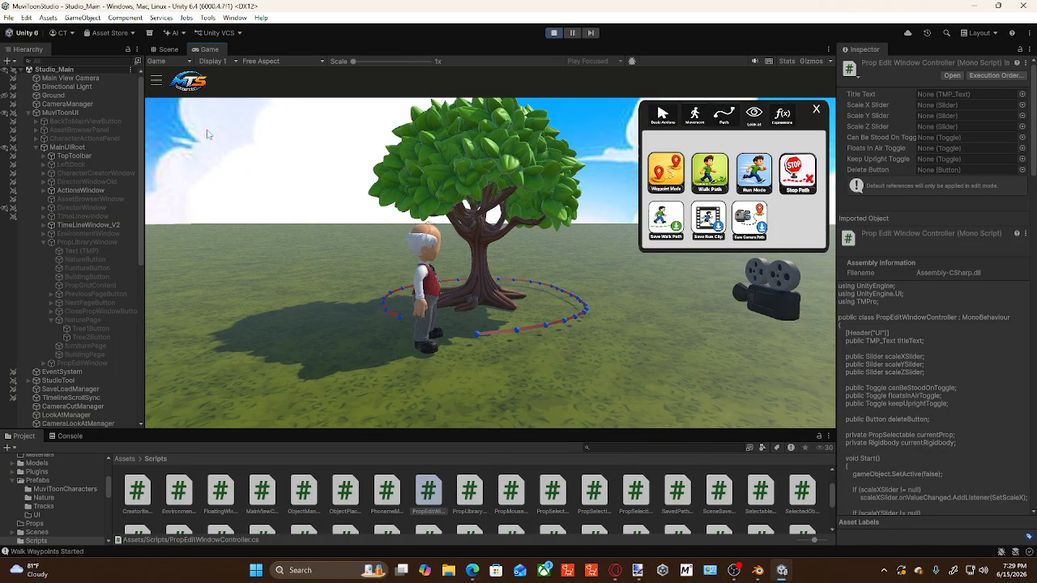
left_click(156, 81)
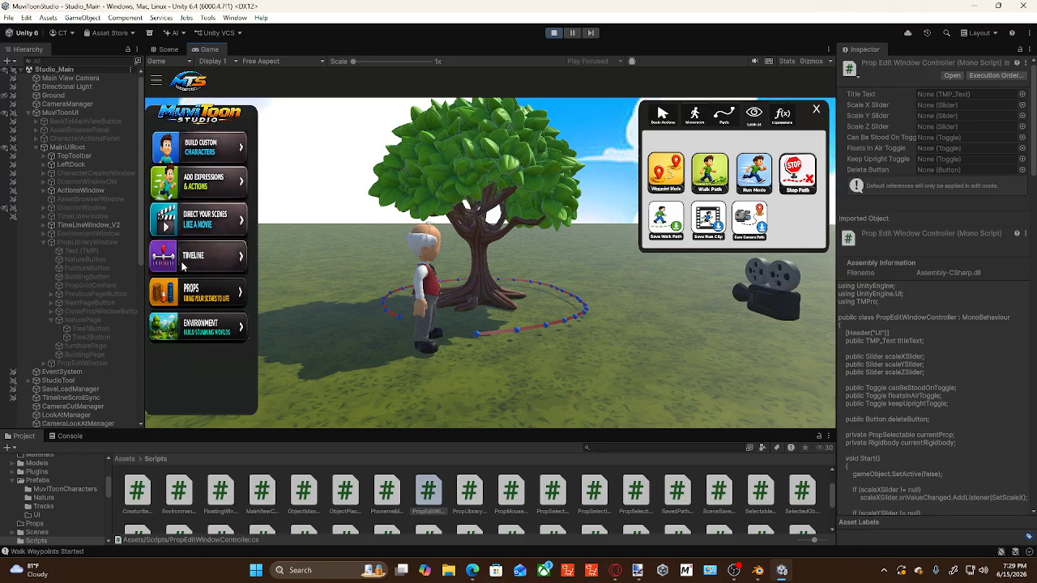
left_click(171, 258)
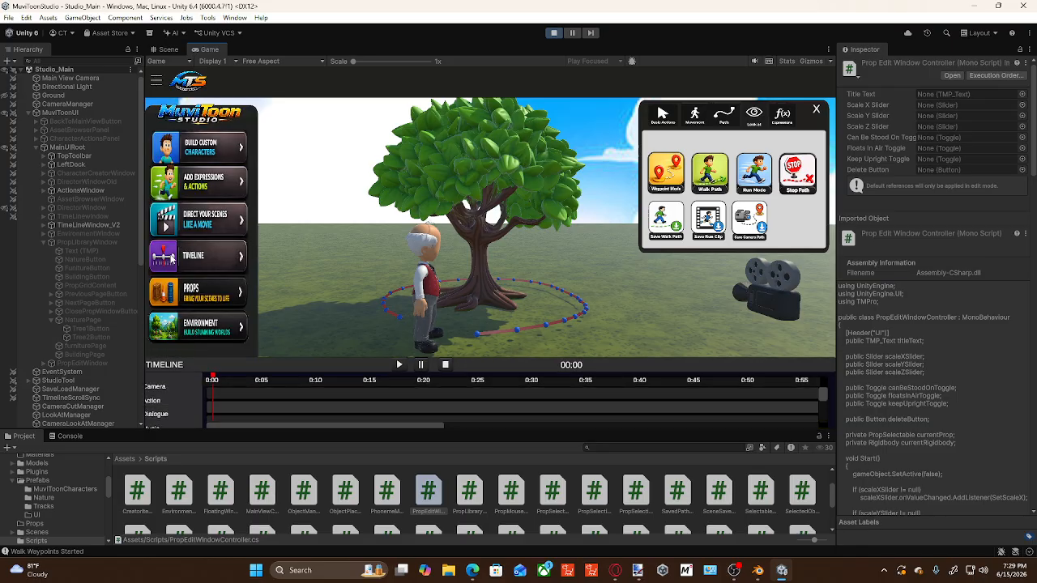
left_click(160, 80)
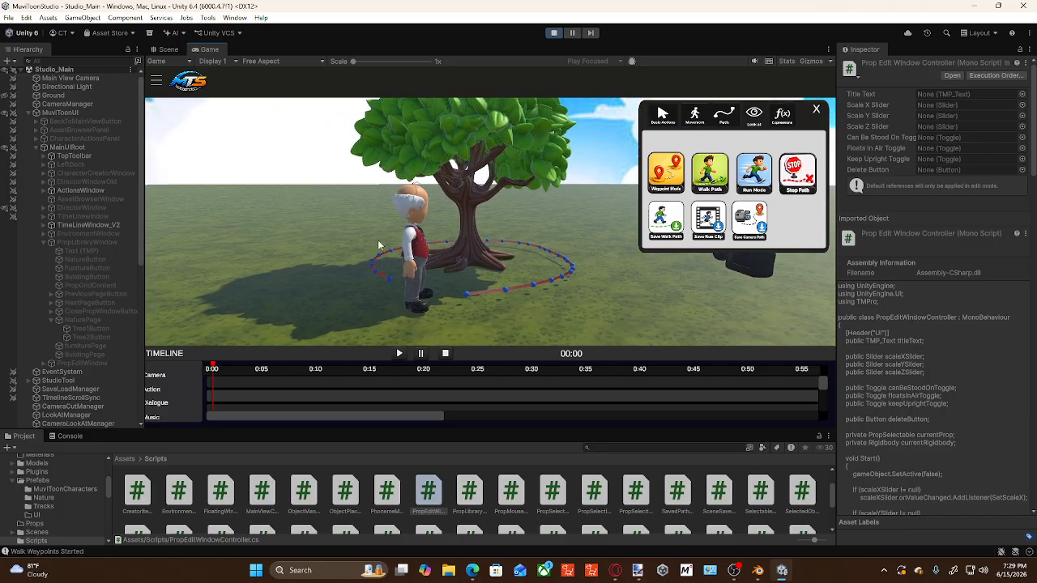
Step: Save Grandpaw's walk path to the timeline as a clip starting at 0:05, rewind the timeline, and deselect him
left_click(413, 247)
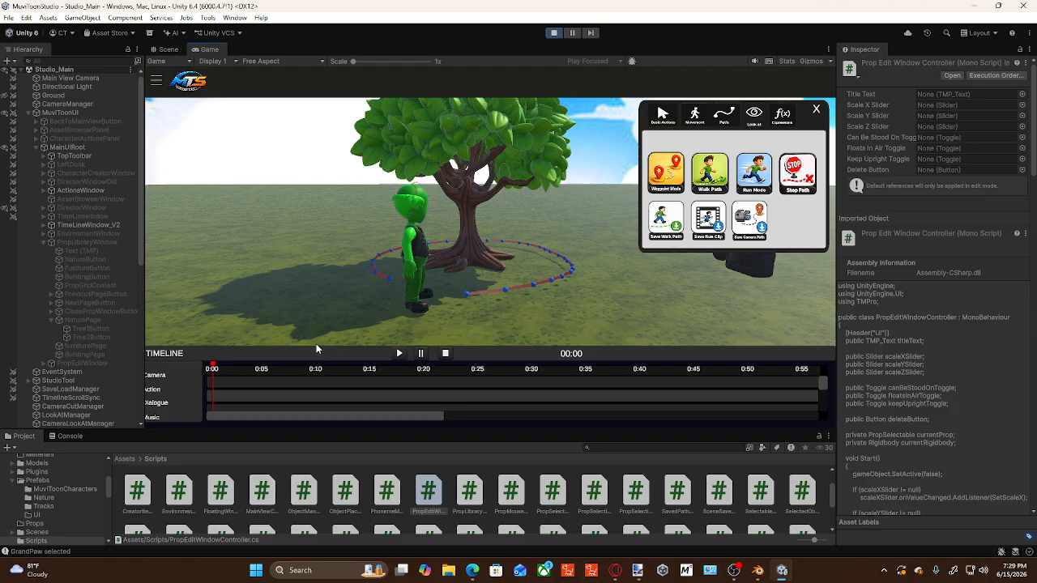
left_click(262, 373)
left_click(665, 216)
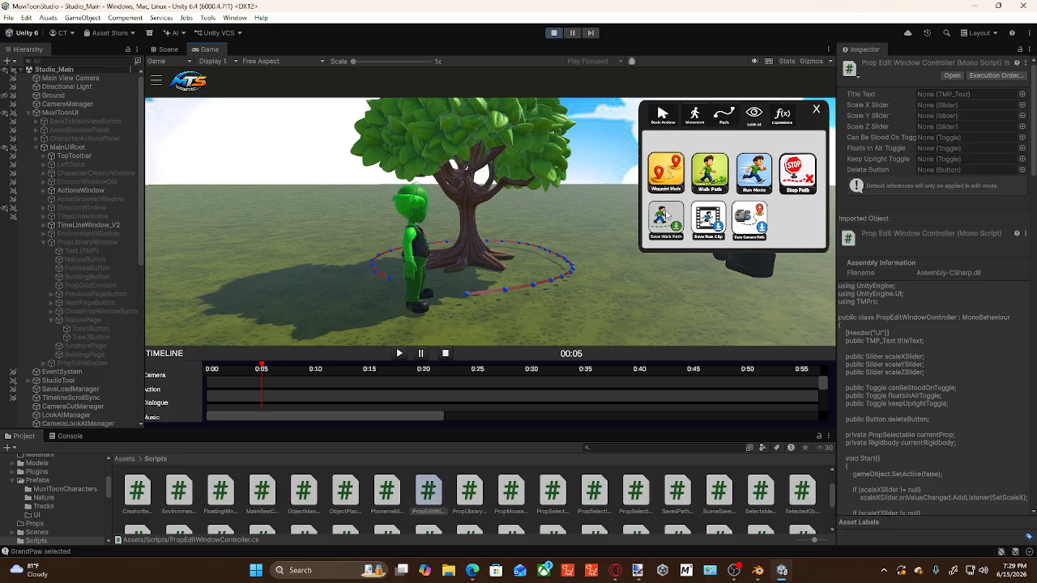
left_click(445, 353)
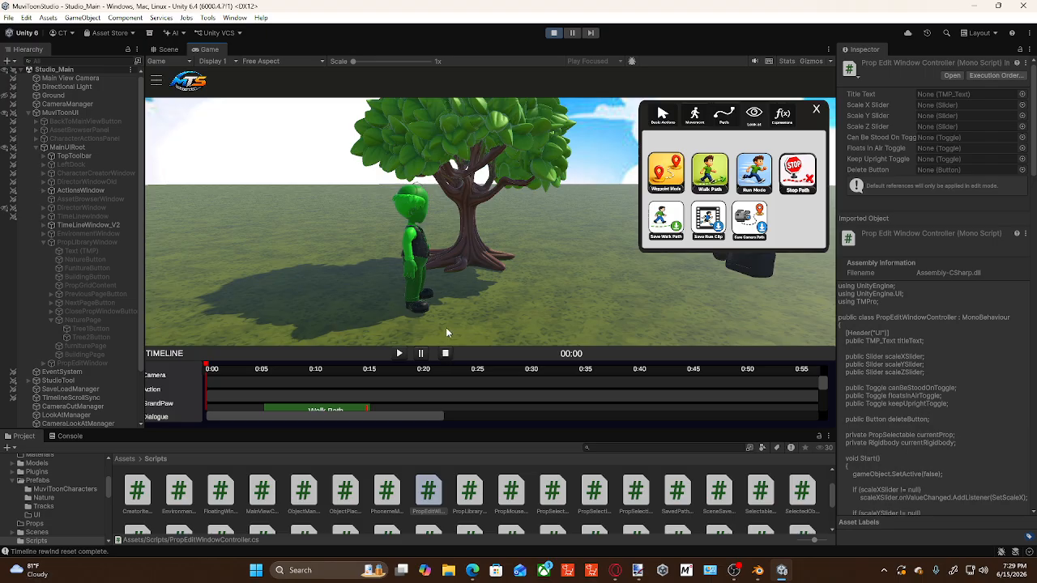
left_click(501, 301)
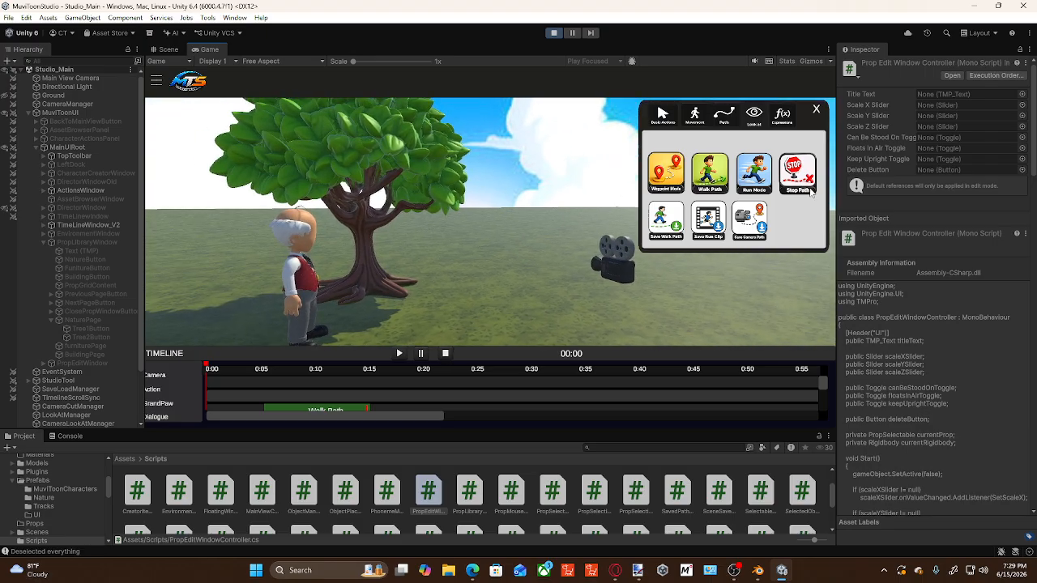
Step: Move the actions window lower in the scene and display the camera director window with the main menu closed
left_click_drag(805, 133, 688, 295)
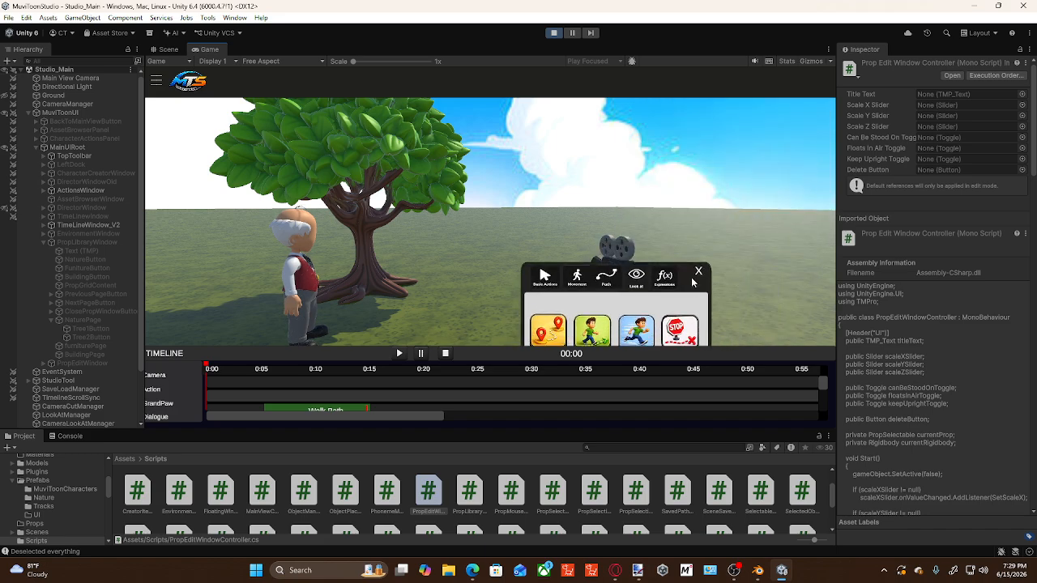
left_click(156, 80)
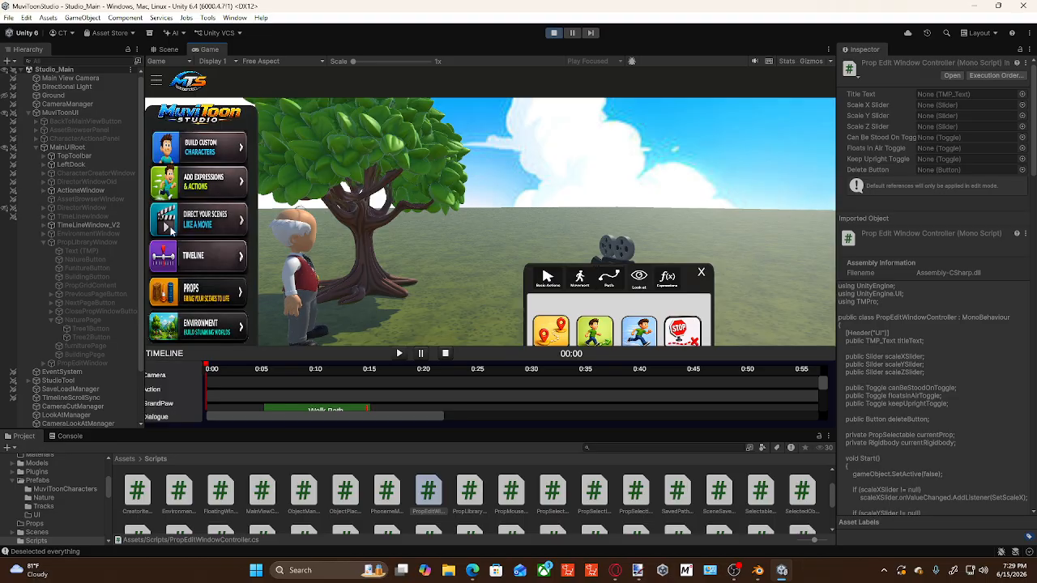
left_click(173, 212)
left_click(158, 83)
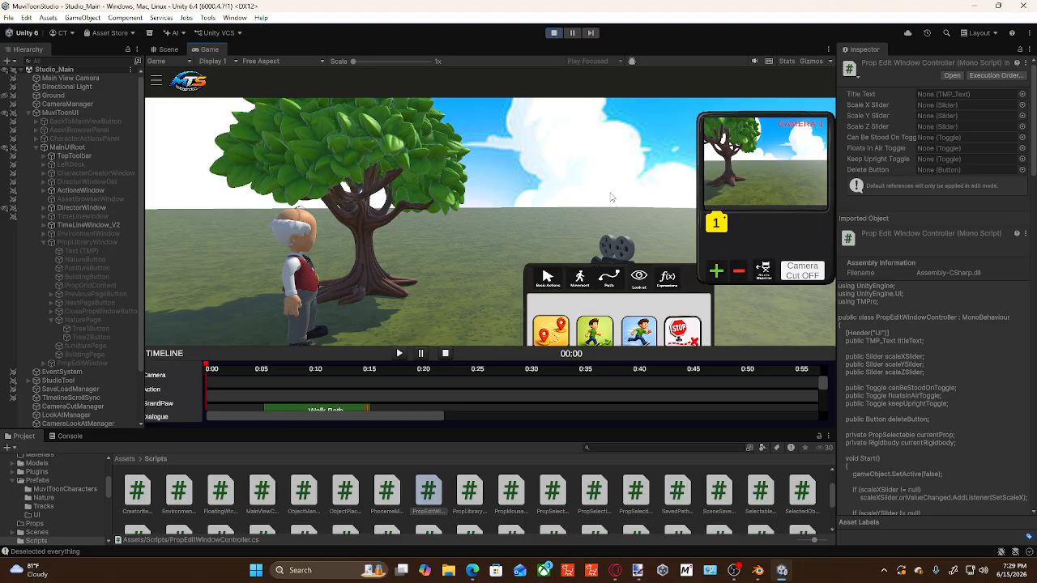
Step: Display the Look At actions and separate the director and actions windows so Grandpaw, the tree and the camera are unobstructed between them
left_click_drag(697, 292, 671, 261)
left_click_drag(533, 290, 631, 296)
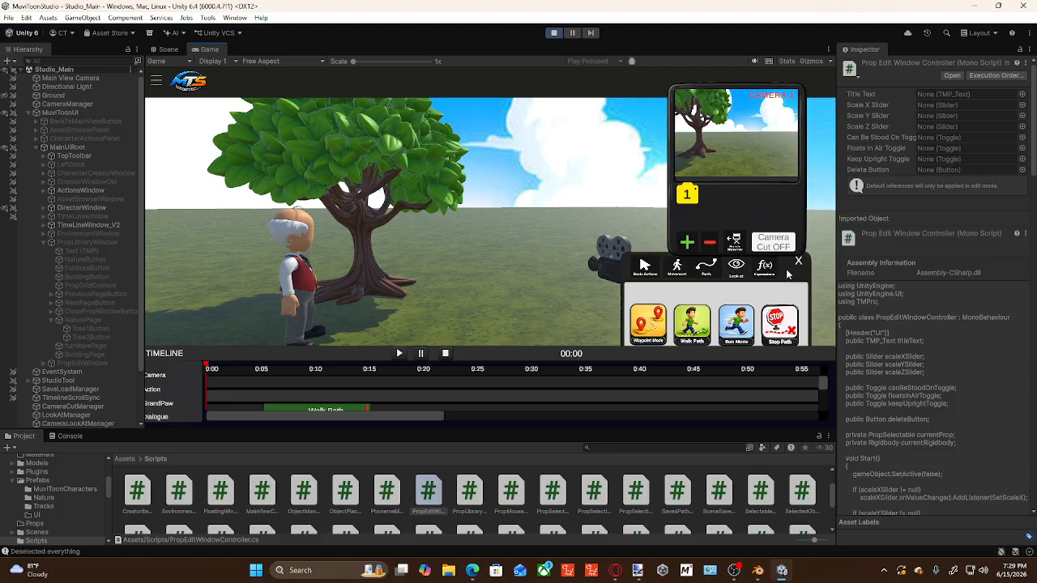
left_click_drag(790, 277, 709, 279)
left_click(709, 278)
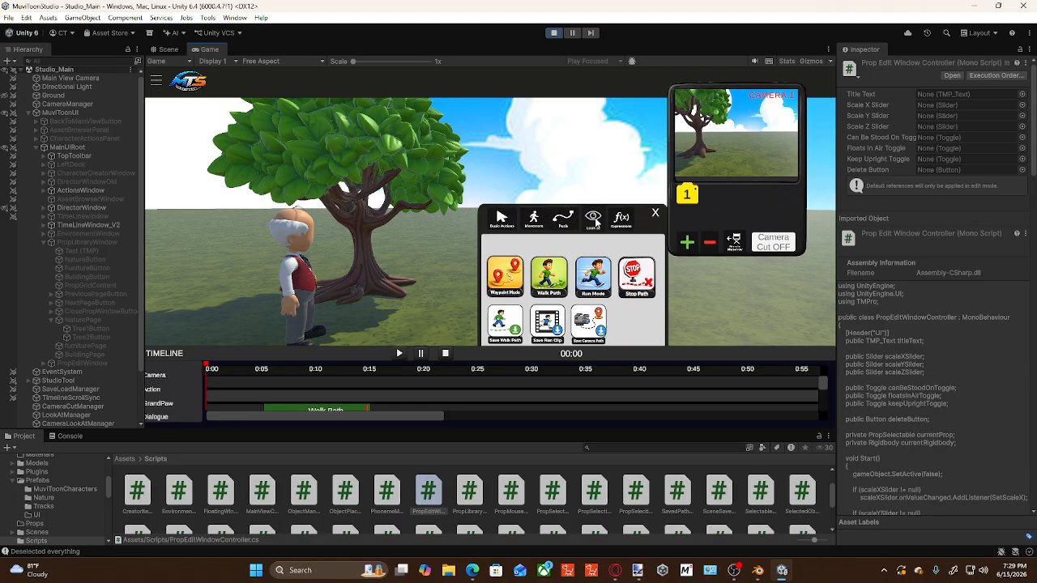
left_click_drag(645, 230, 766, 212)
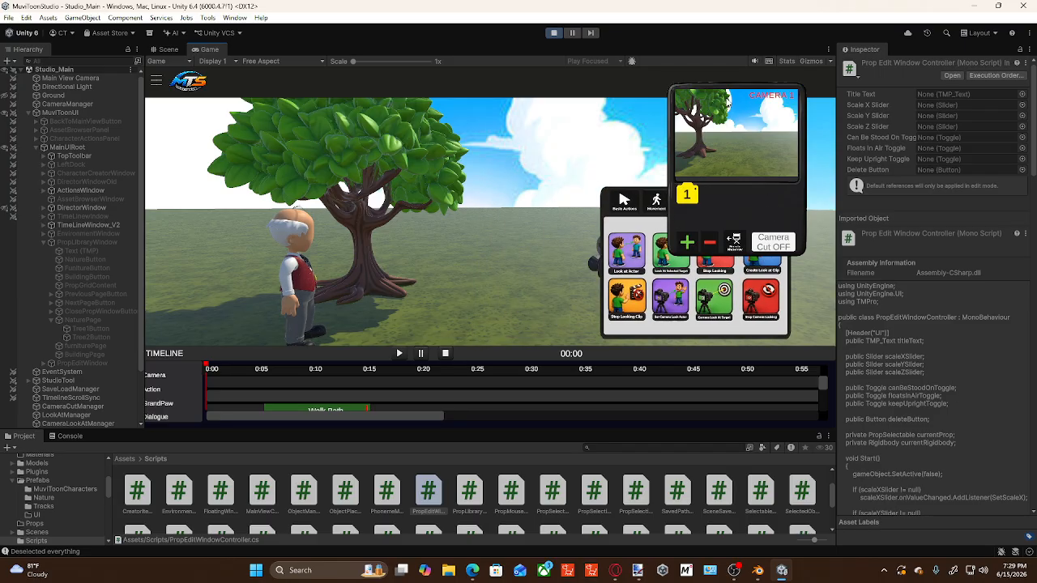
left_click_drag(729, 98, 196, 127)
right_click_drag(482, 230, 454, 237)
left_click_drag(263, 126, 288, 126)
right_click_drag(478, 214, 478, 254)
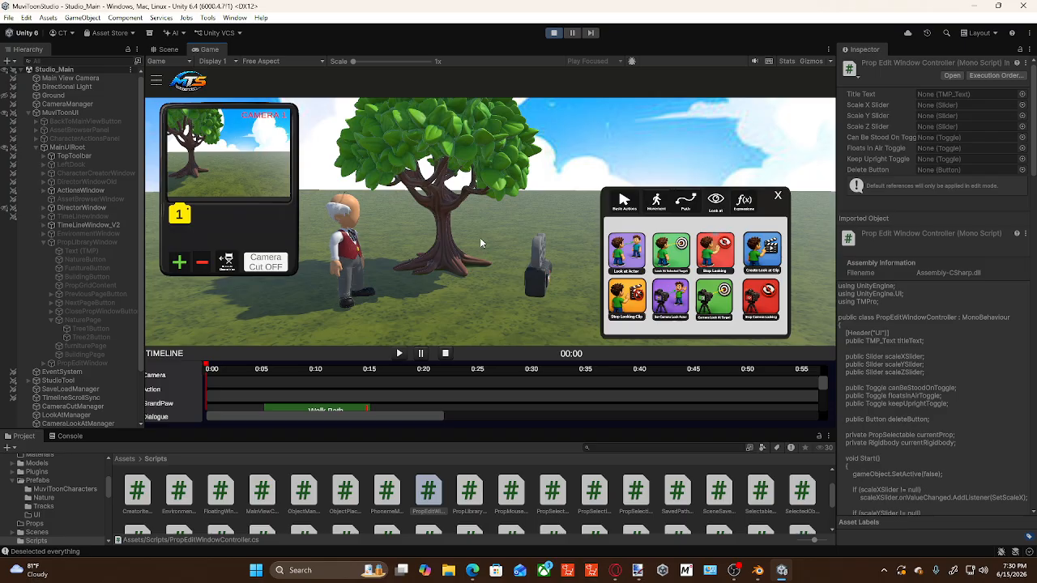
right_click_drag(480, 238, 463, 238)
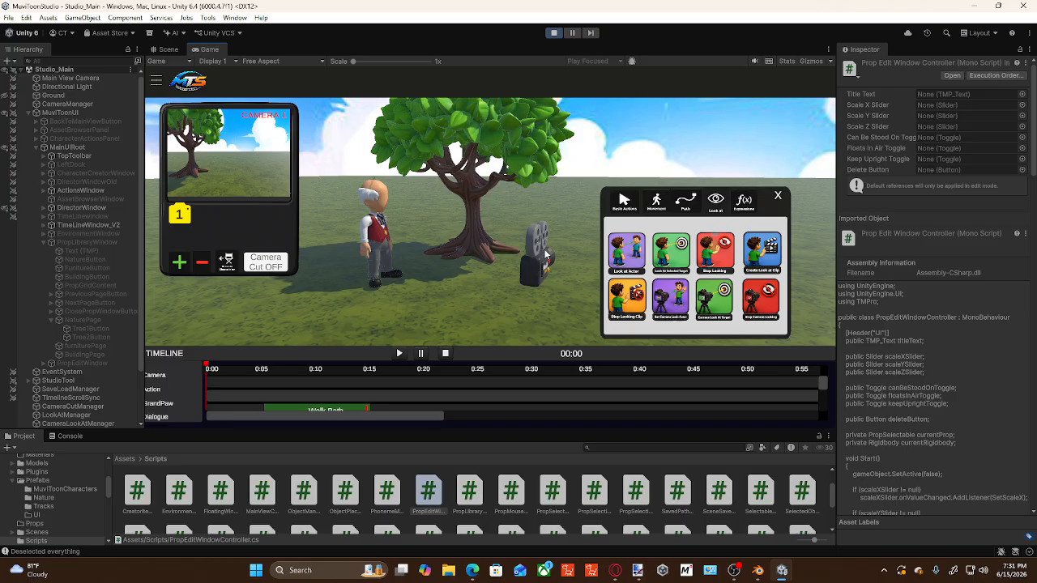
Step: Set Camera 1 as the camera look actor with Grandpaw as its target, and play the timeline through the Walk Path clip
left_click_drag(537, 259, 555, 270)
left_click(669, 296)
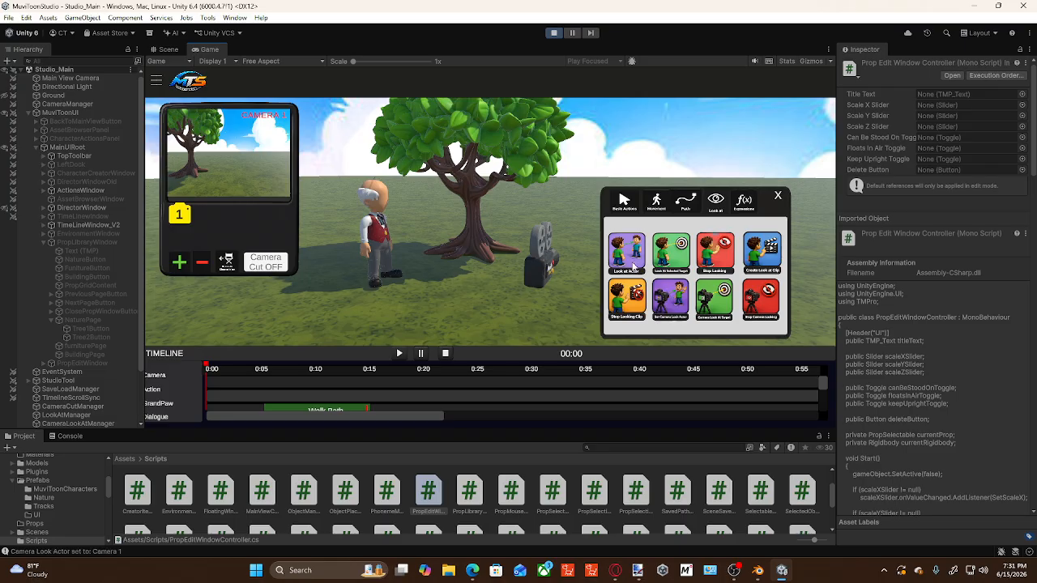
left_click(377, 218)
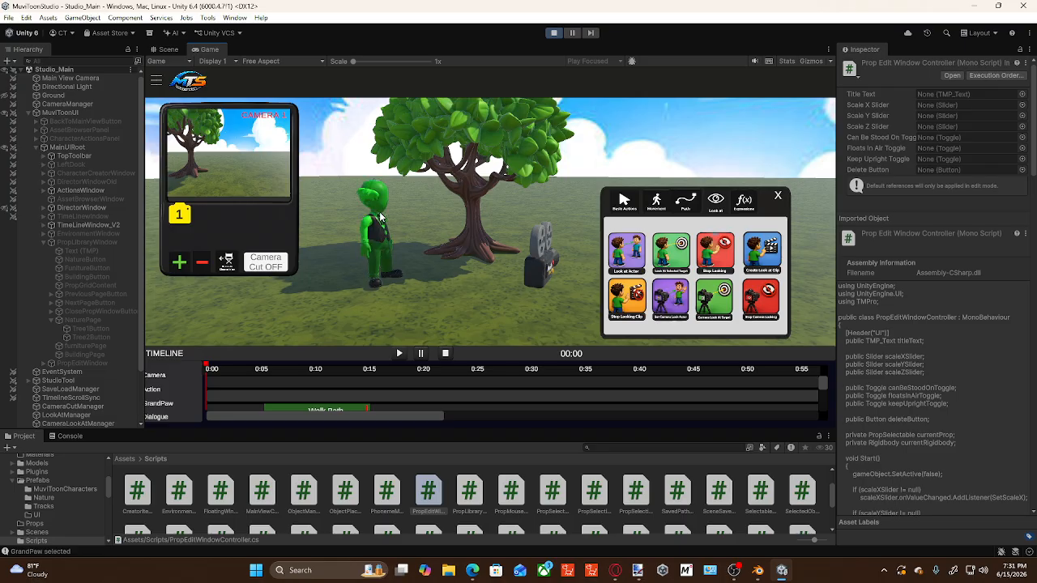
left_click(719, 297)
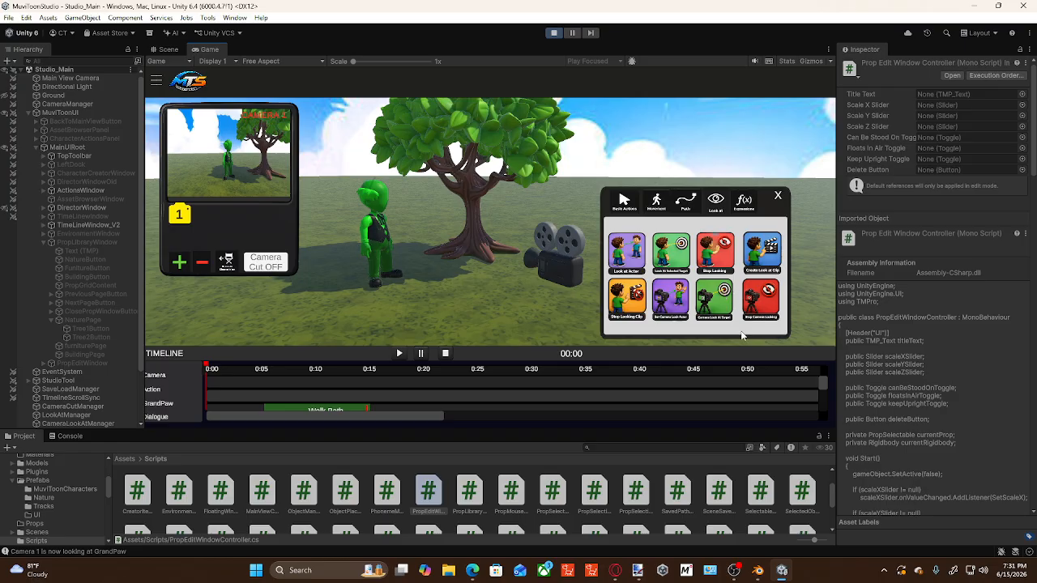
left_click(399, 354)
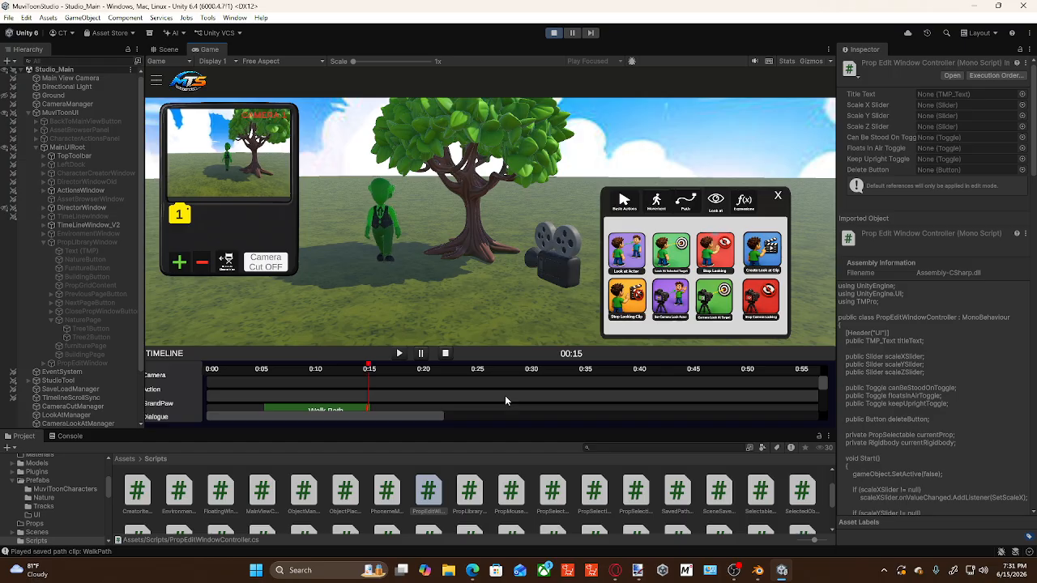
left_click(445, 353)
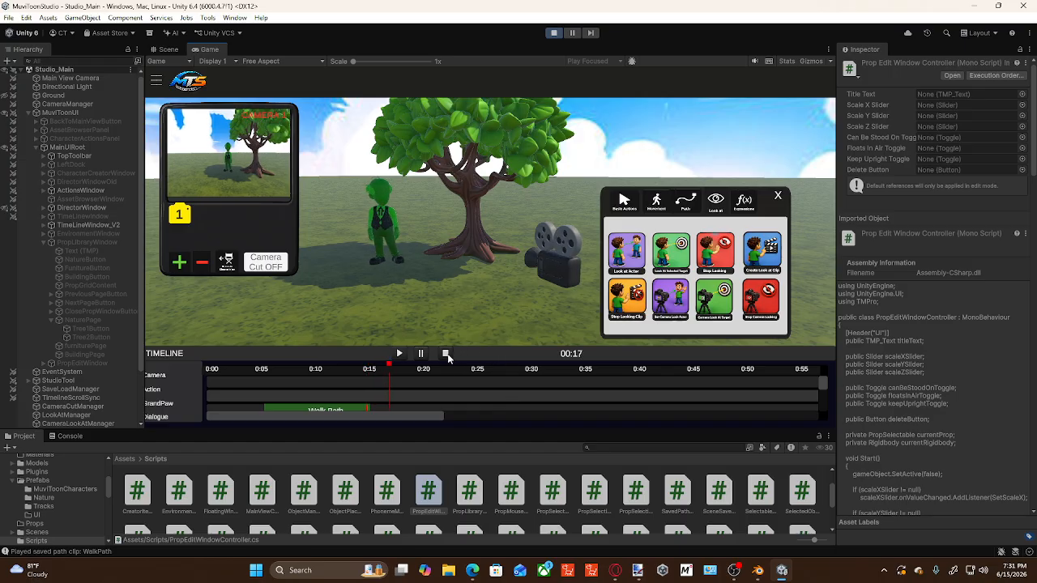